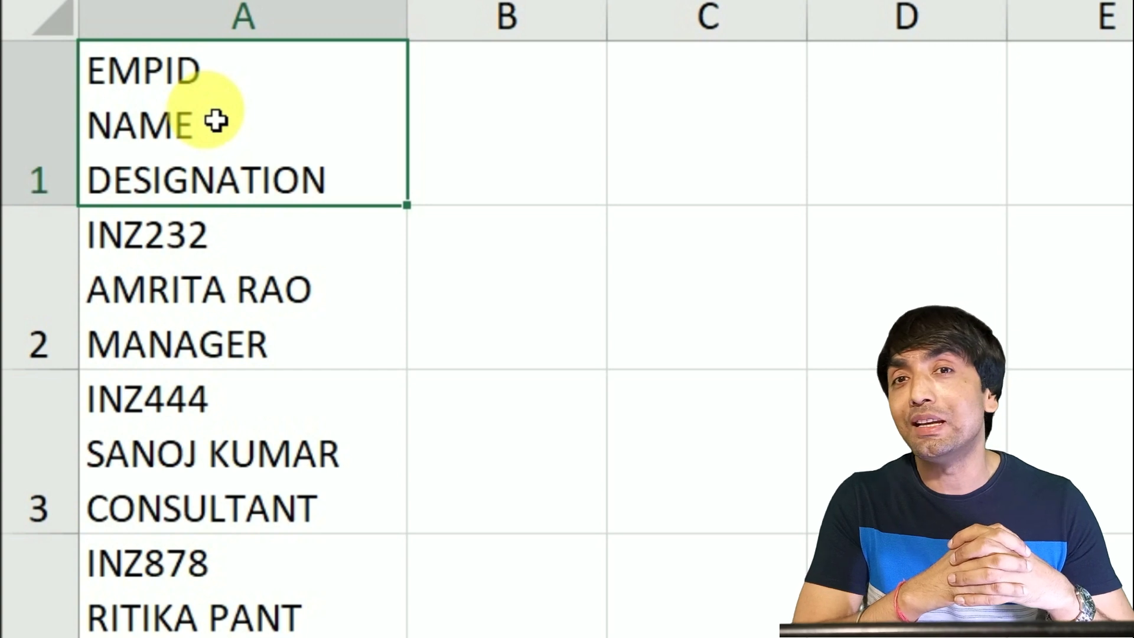
Start Text to Columns on the multi-line cells A1:A4 as delimited data, with a line break as the custom delimiter
key("ctrl+shift+Down")
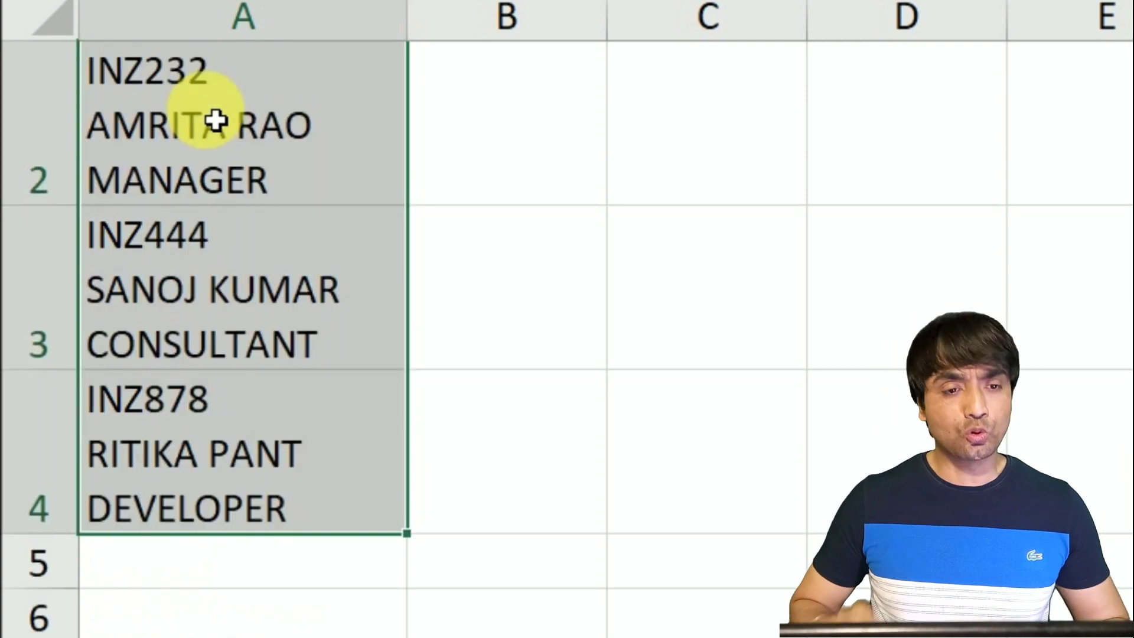
scroll(215, 121, "up", 1)
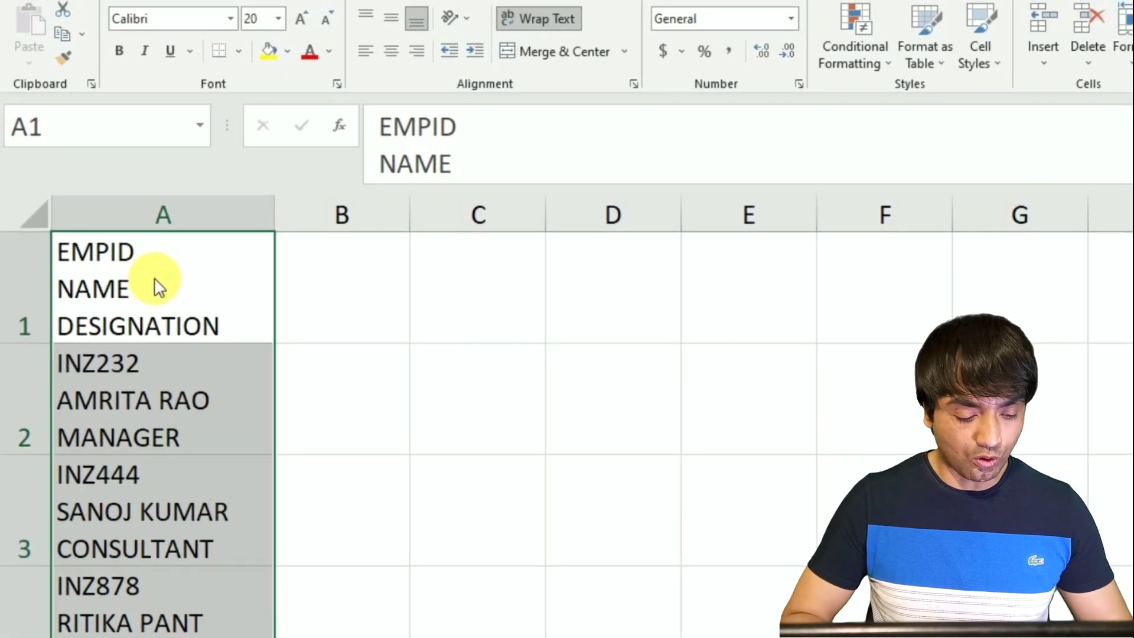
key("alt+a")
key("e")
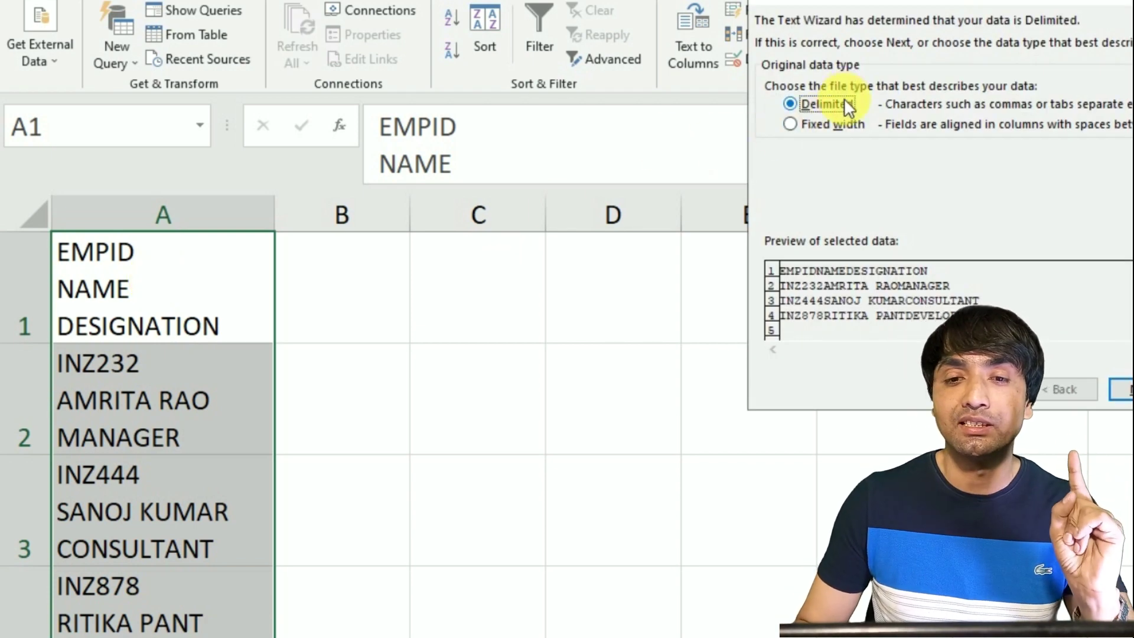
left_click(1122, 390)
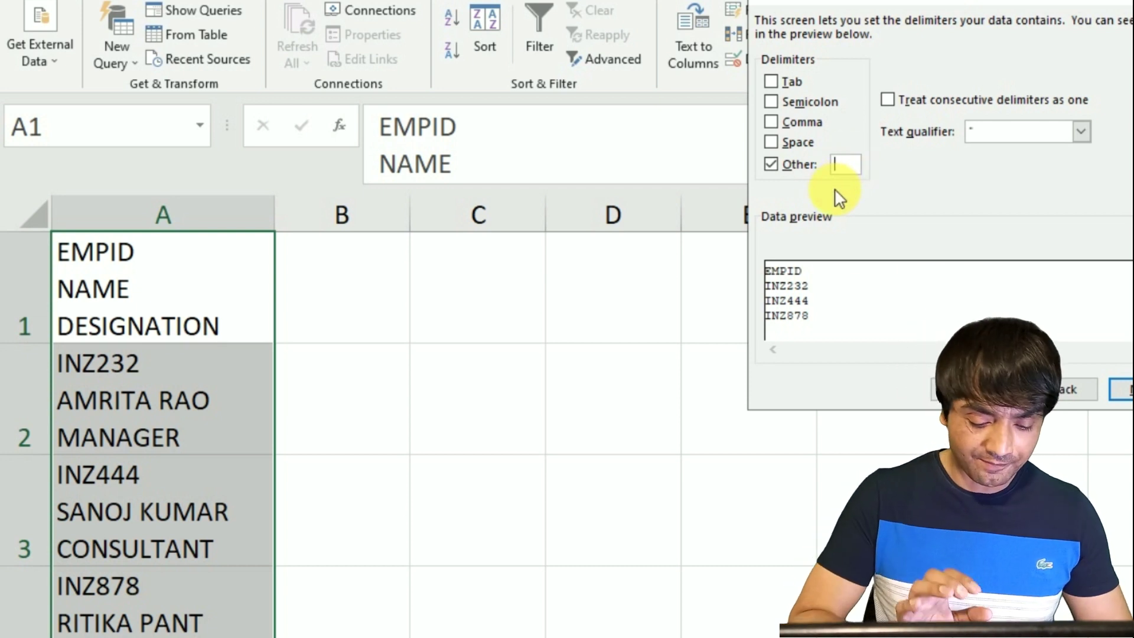
key("ctrl+j")
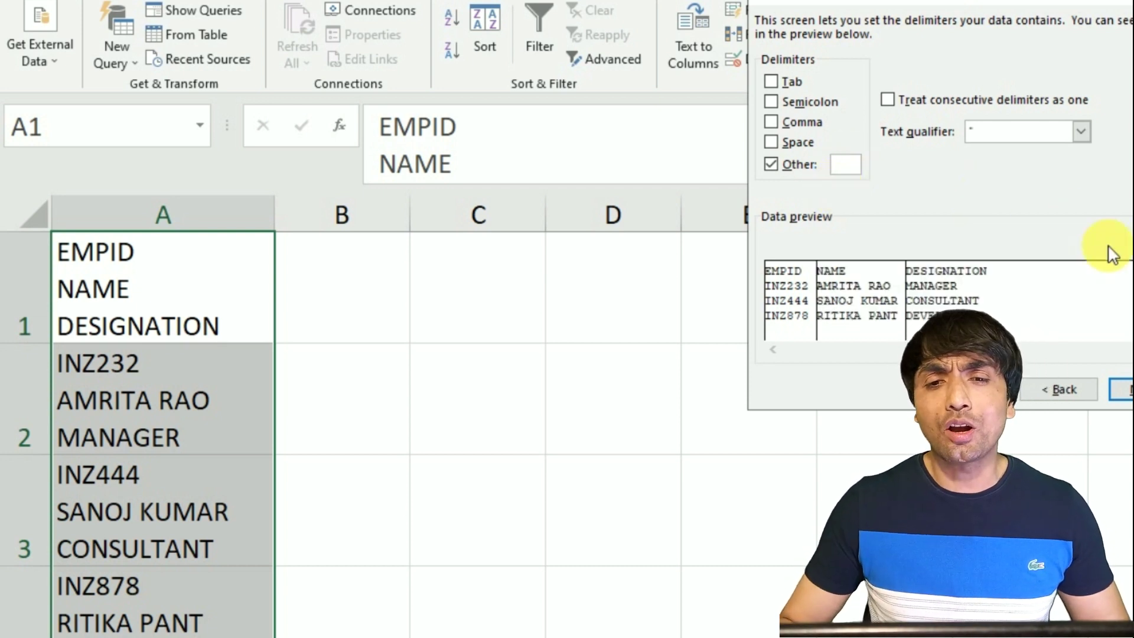
Set cell B1 as the destination for the split employee data and finish the Text to Columns conversion
left_click(1122, 391)
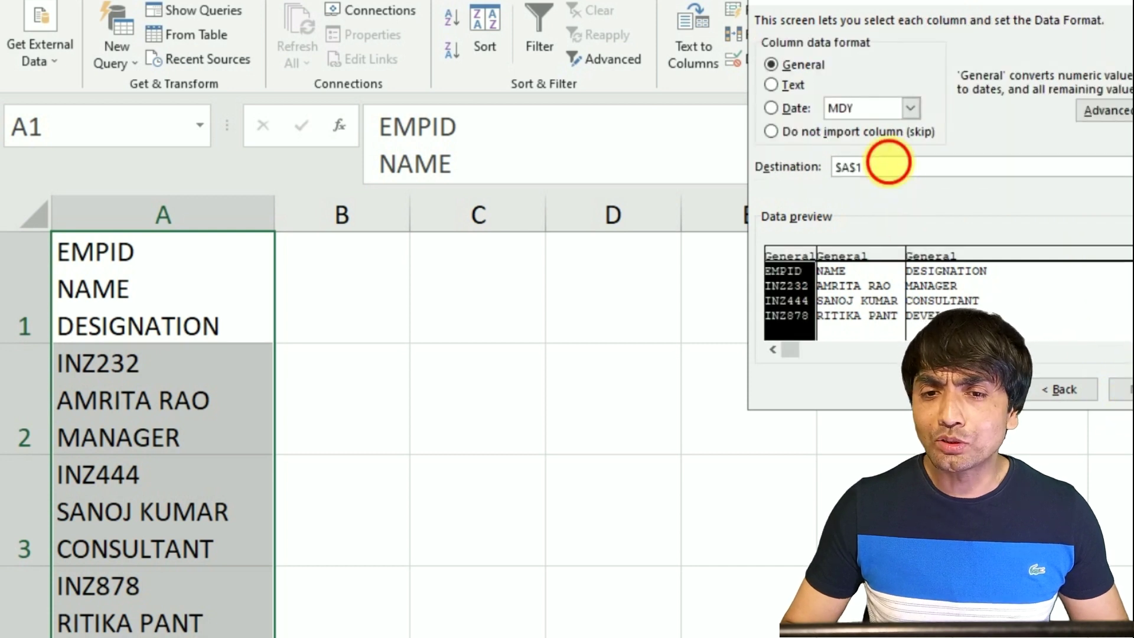
left_click(888, 163)
left_click(380, 266)
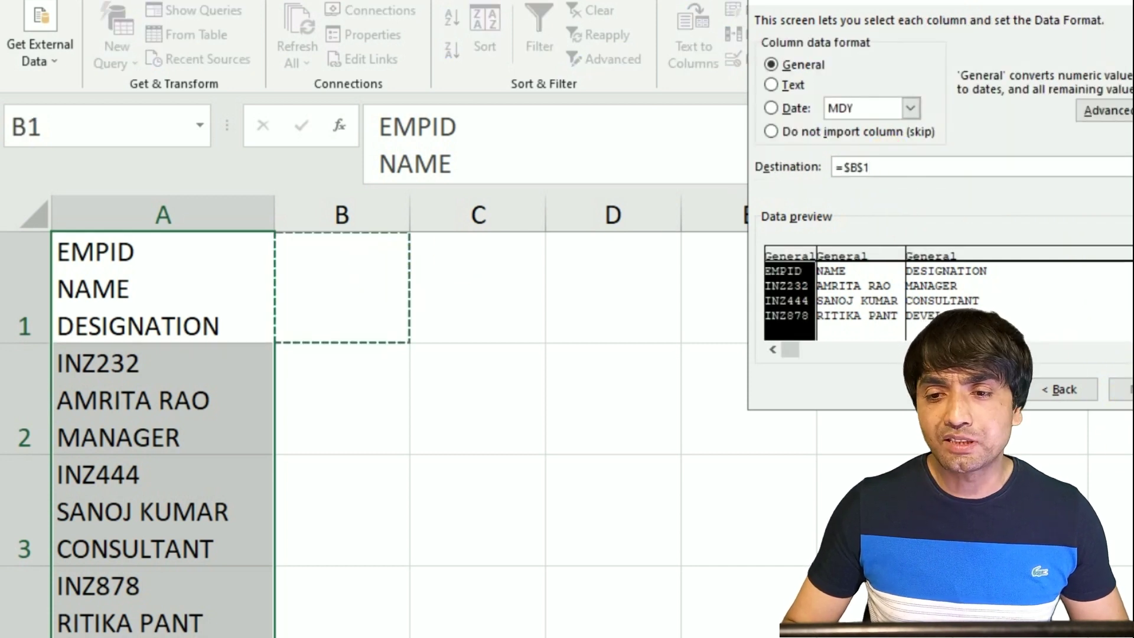
key("Return")
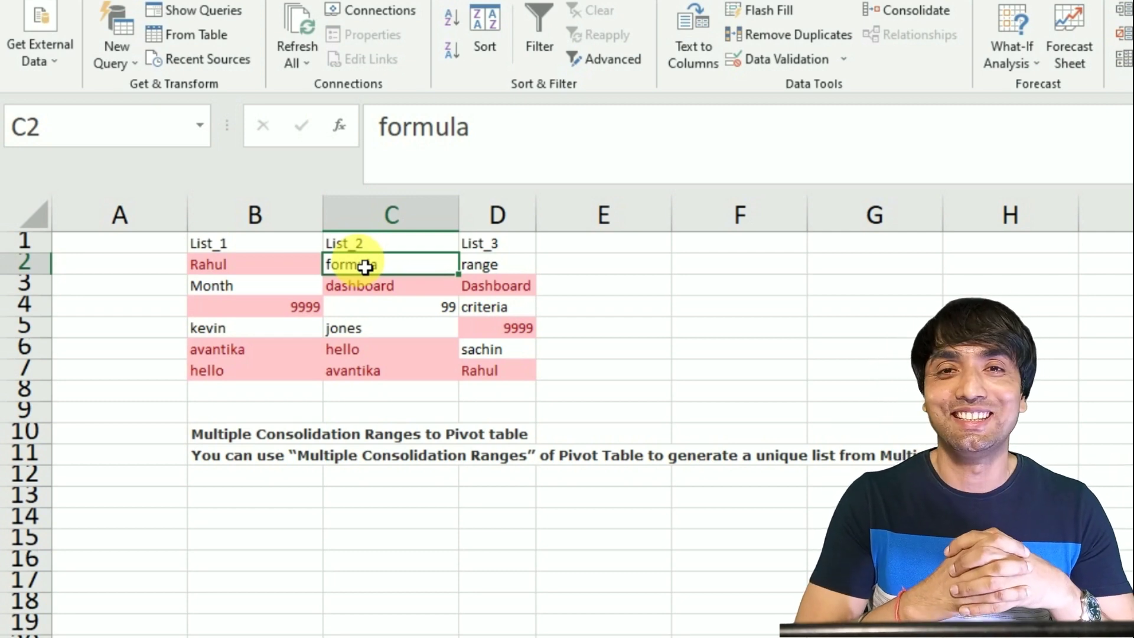
left_click_drag(244, 252, 510, 352)
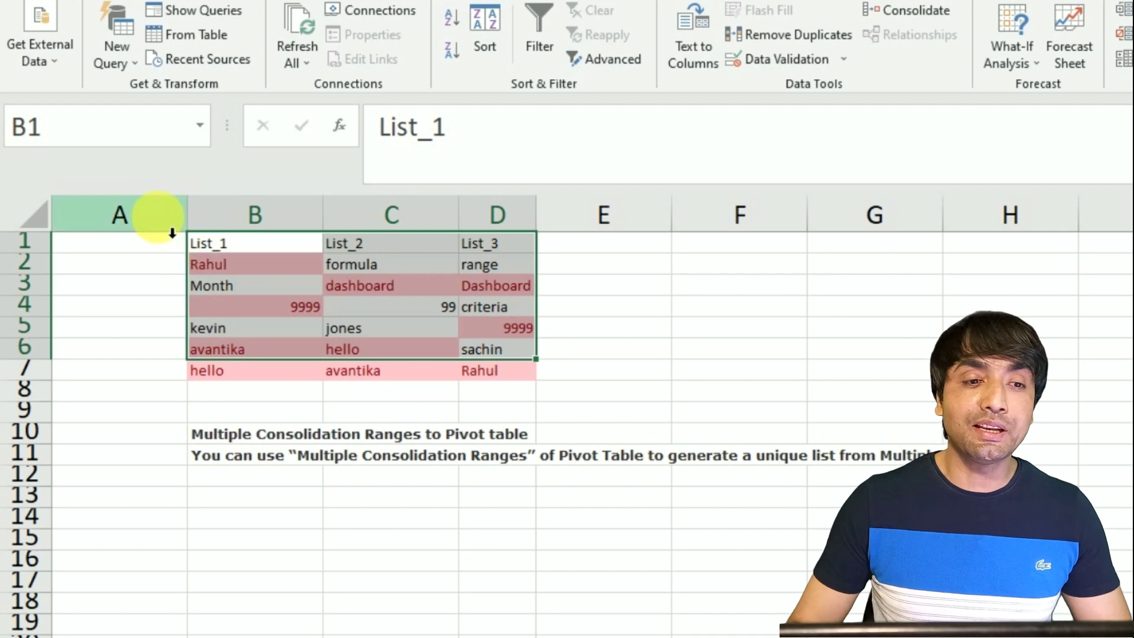
left_click(157, 217)
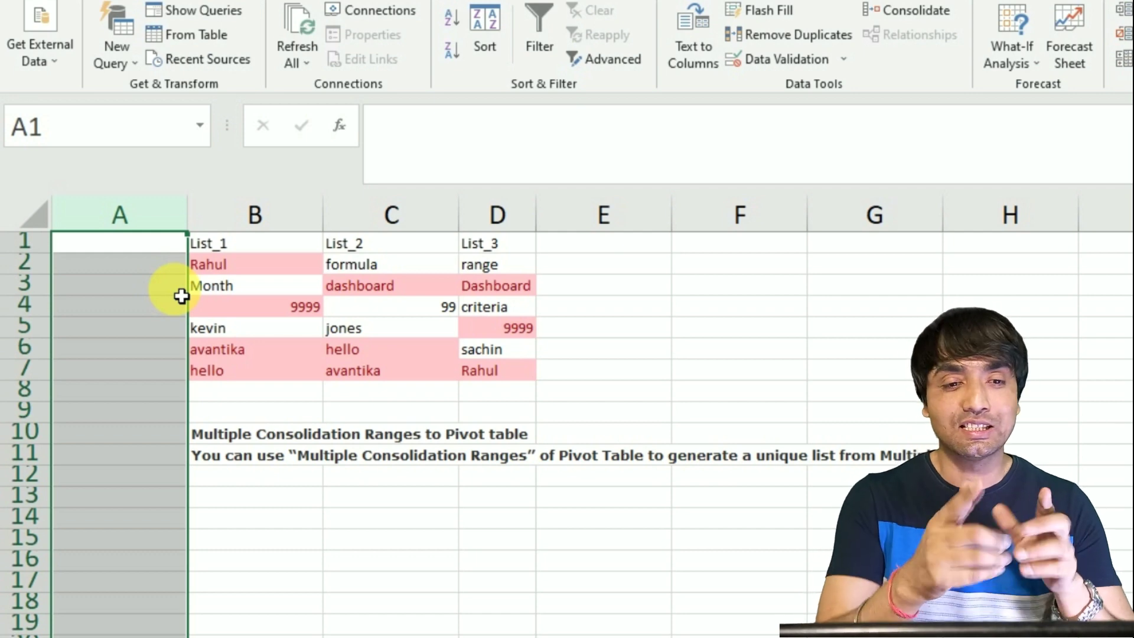
Start a PivotTable in the PivotTable and PivotChart Wizard from multiple consolidation ranges with a single page field created automatically
left_click(856, 308)
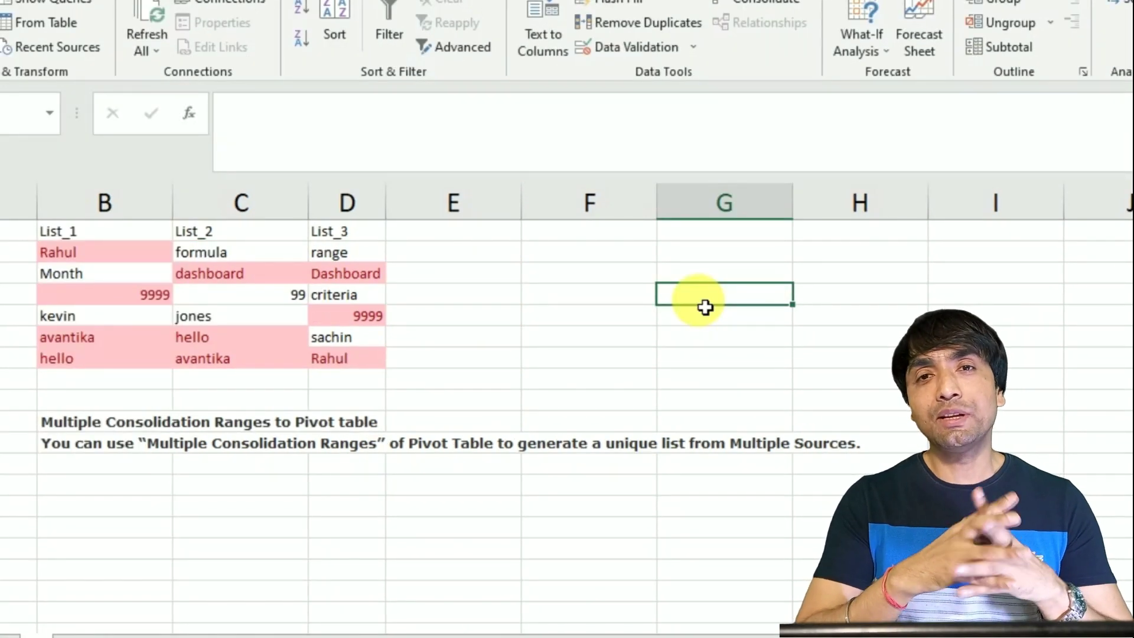
key("alt+d")
key("p")
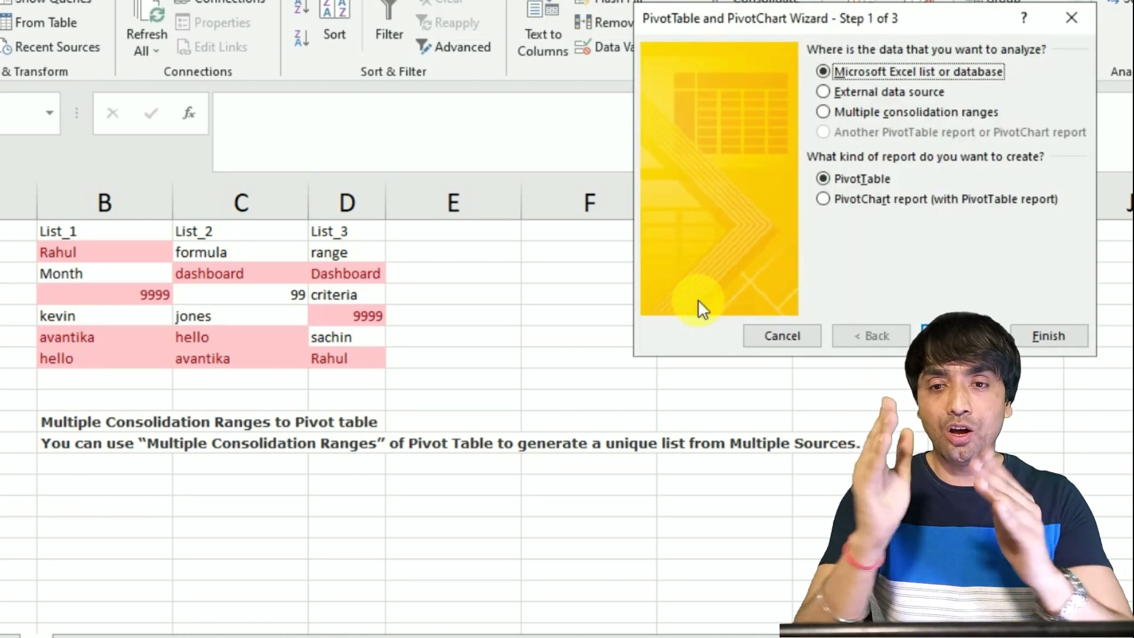
left_click(887, 111)
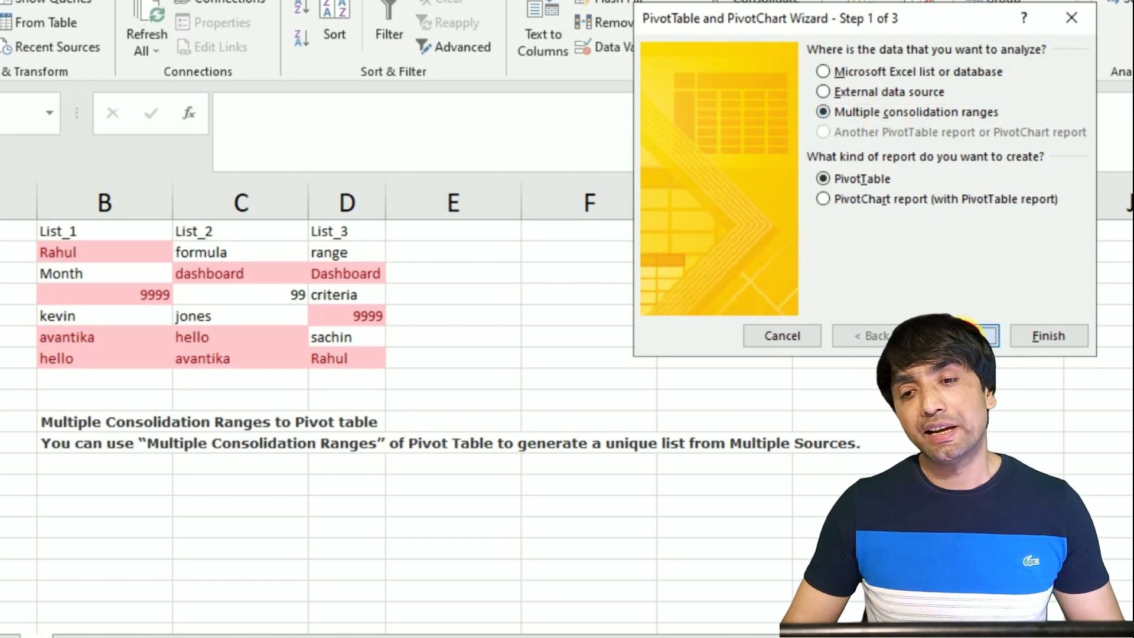
left_click(974, 336)
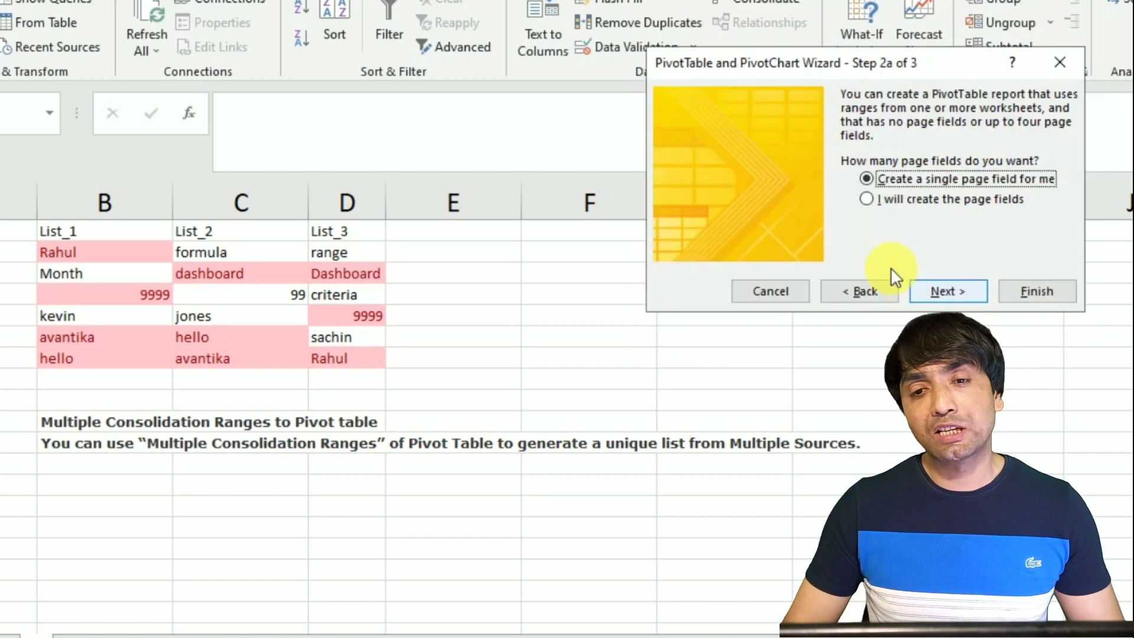
left_click(950, 289)
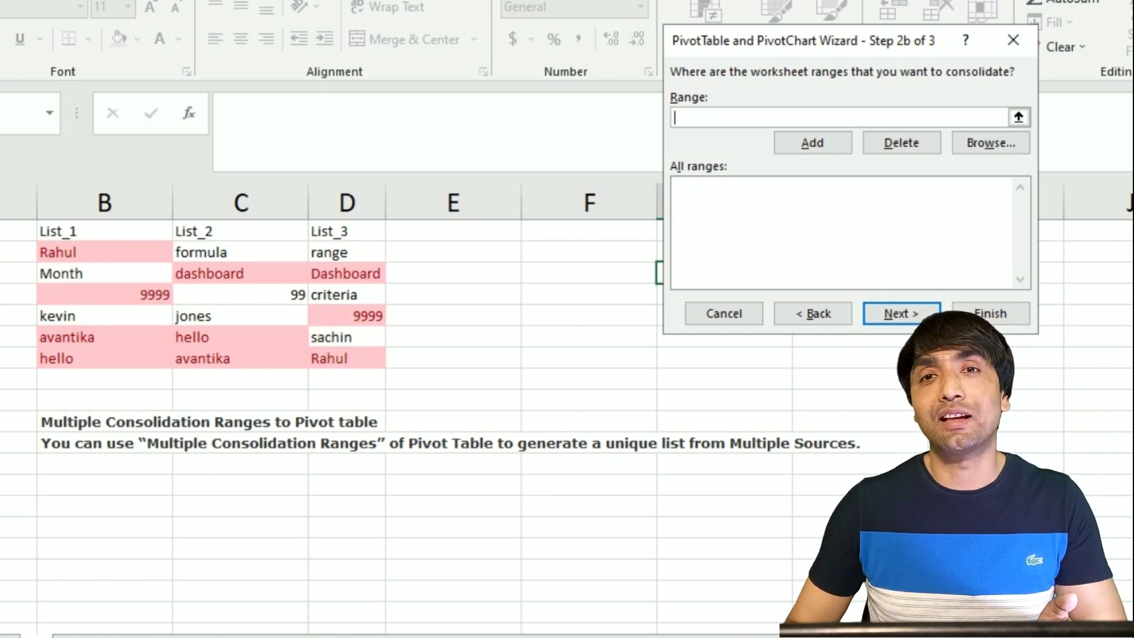
Add range A1:D7 as the consolidation source and create the PivotTable in the existing worksheet at G3
left_click_drag(7, 231, 342, 367)
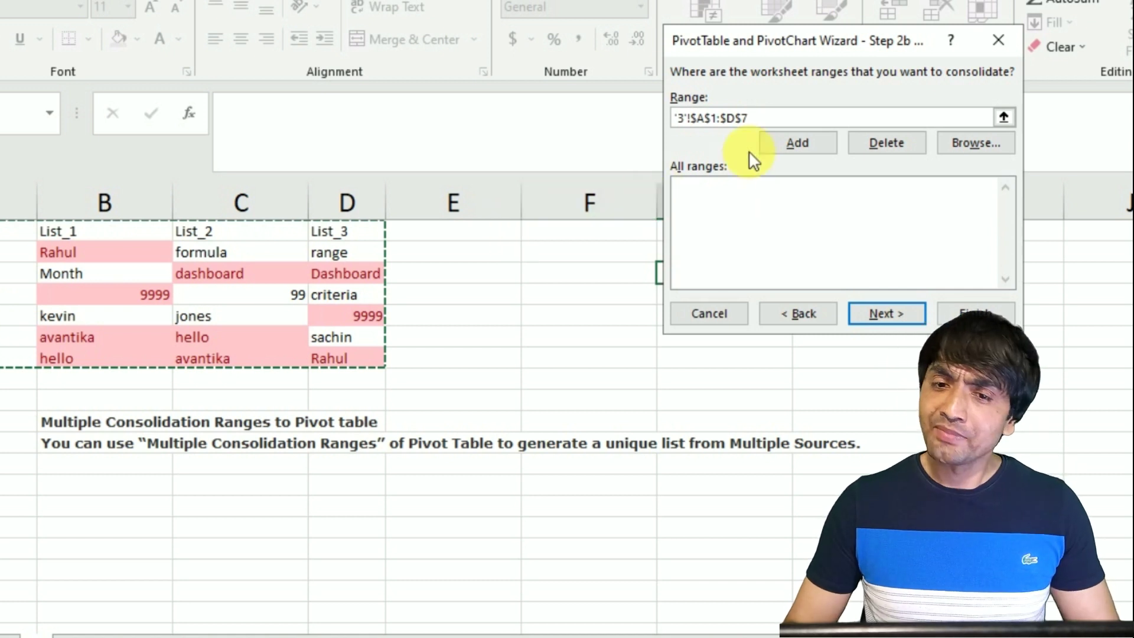
left_click(817, 143)
left_click(895, 317)
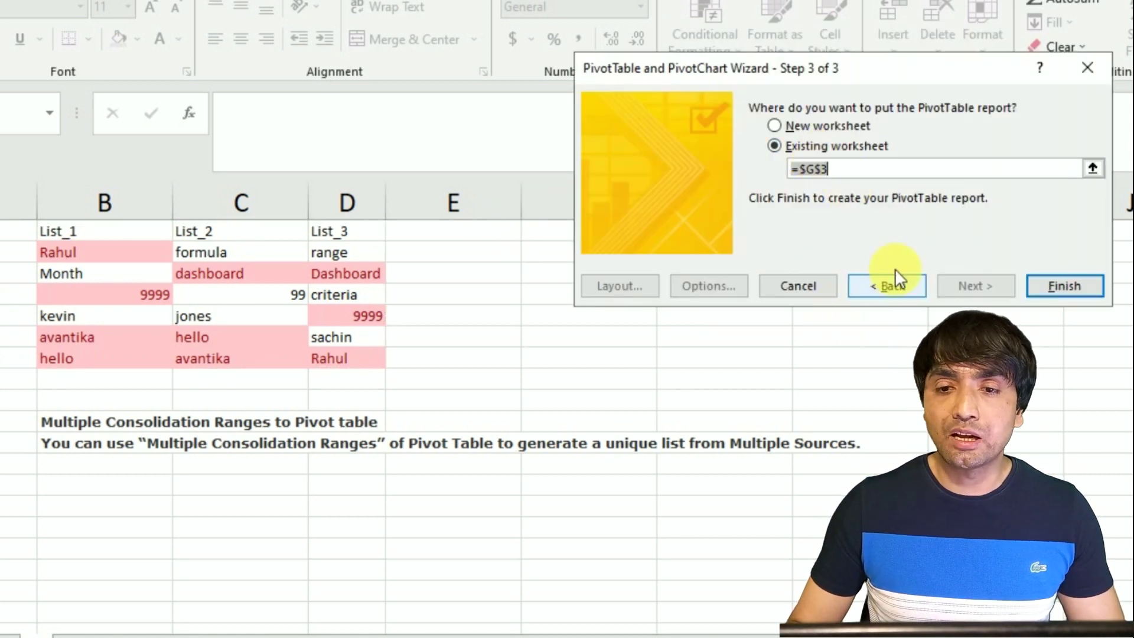
left_click_drag(813, 64, 940, 28)
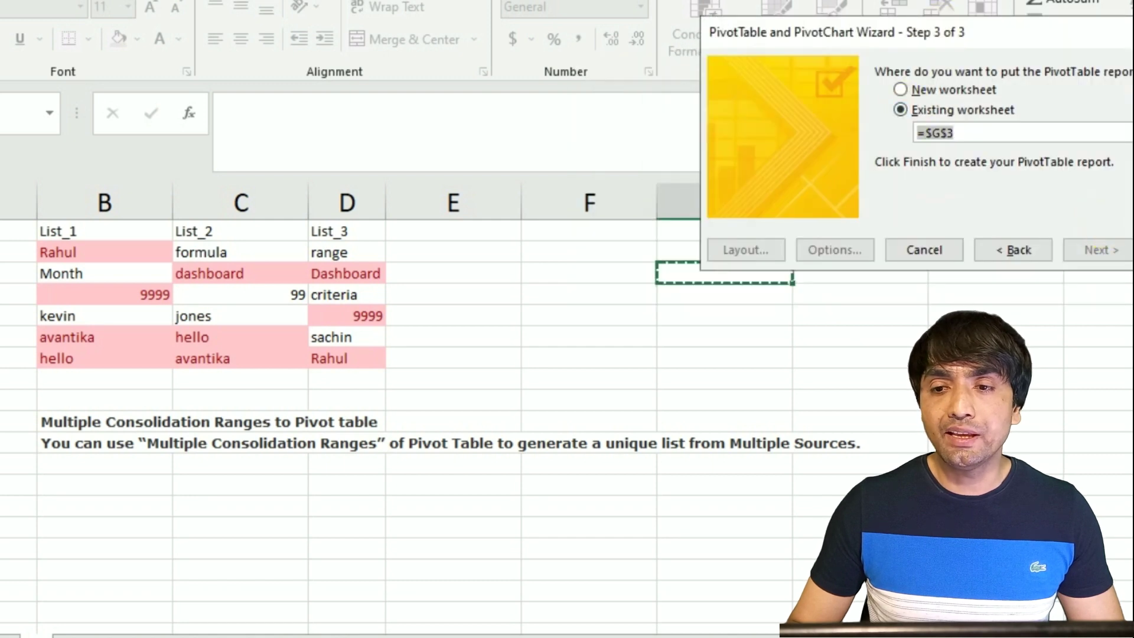
key("Return")
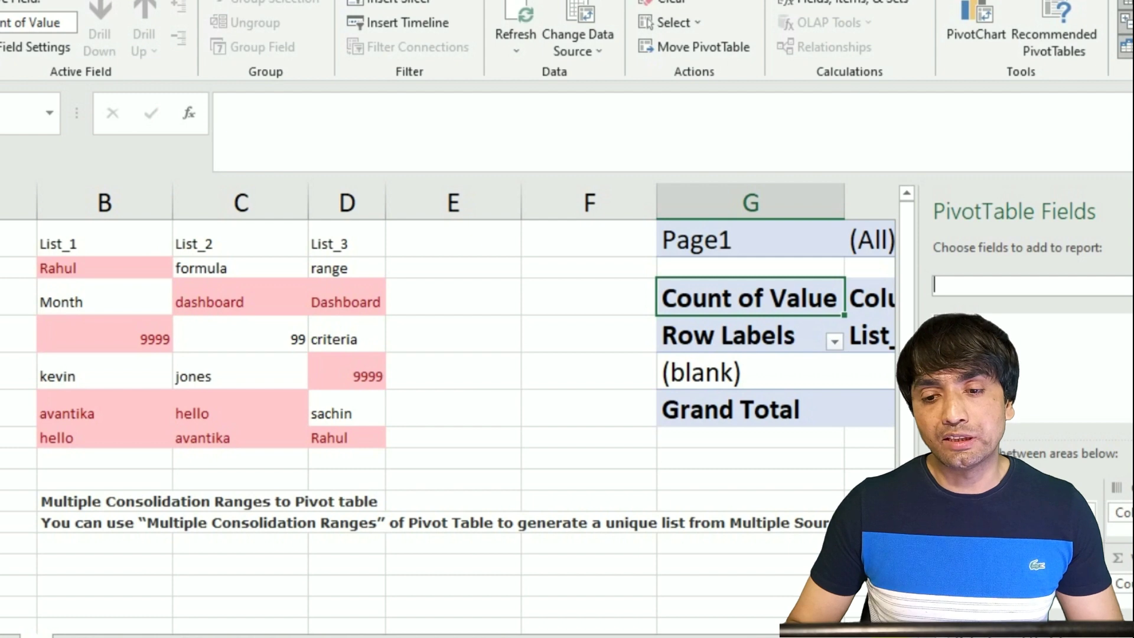
Remove the Row, Column, Value and Page1 fields from the PivotTable and place Value in the rows area to list the unique entries
scroll(449, 348, "right", 5)
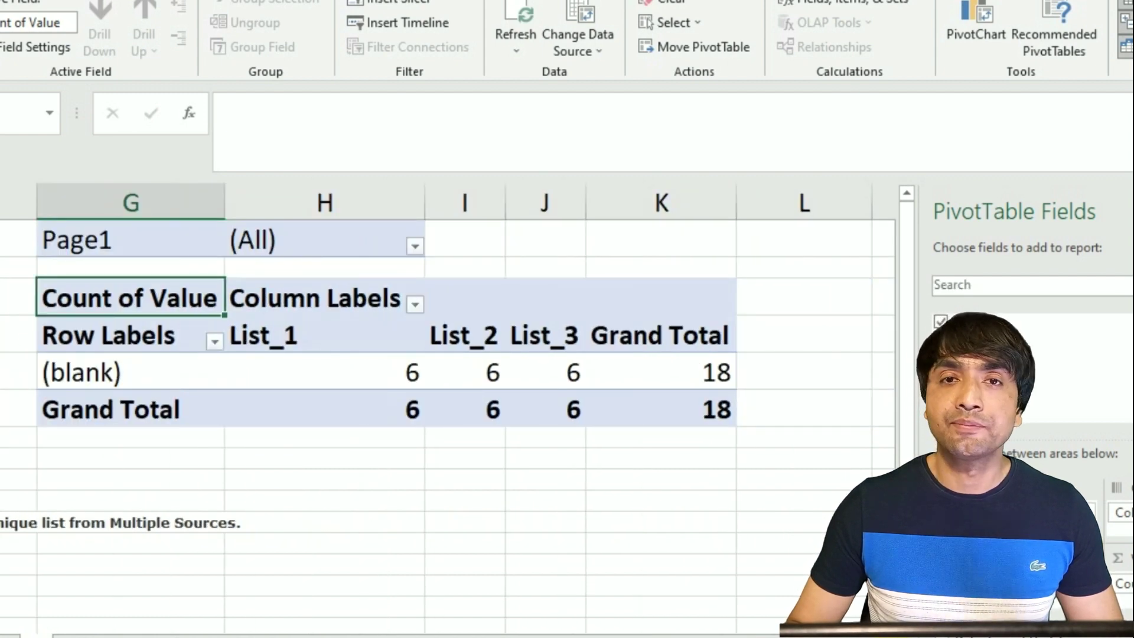
left_click(944, 323)
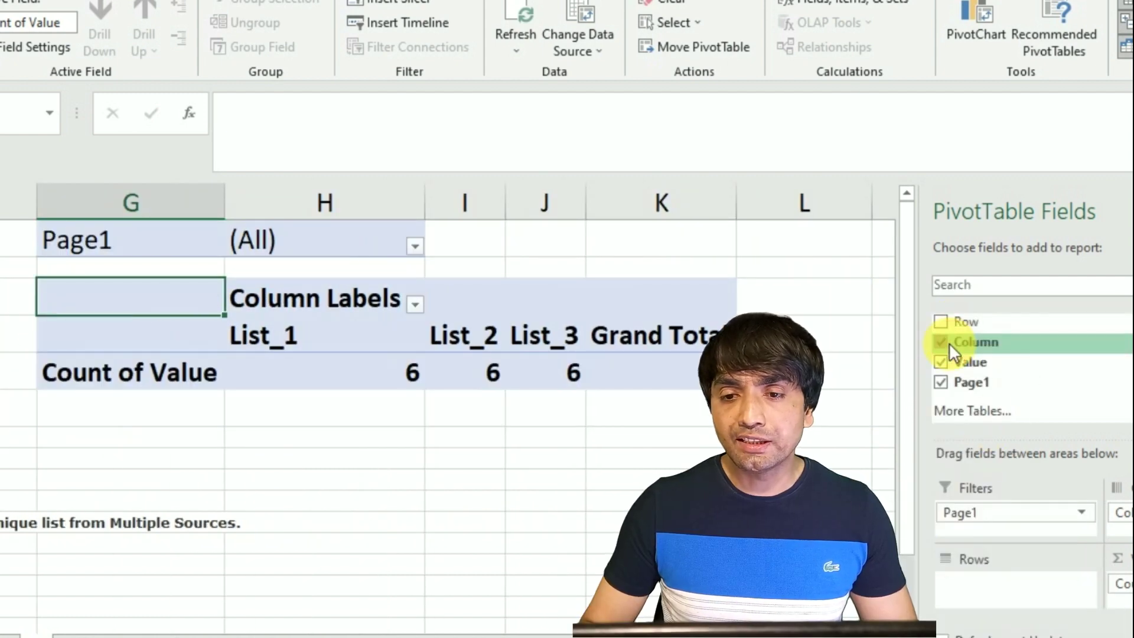
left_click(949, 343)
left_click(945, 365)
left_click(951, 381)
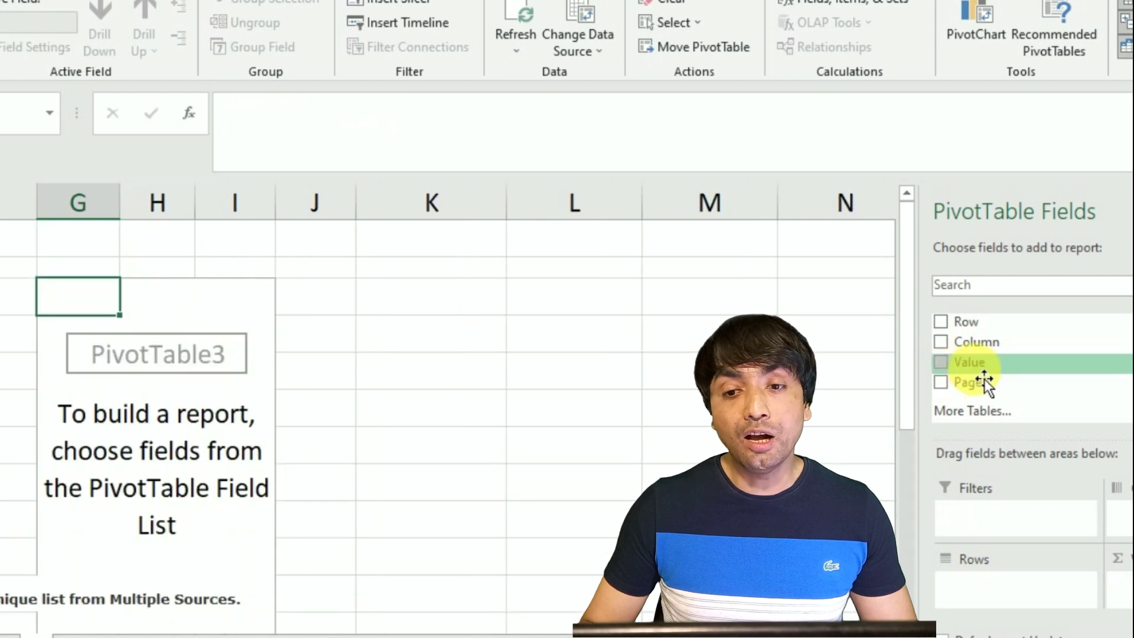
left_click_drag(976, 375, 992, 600)
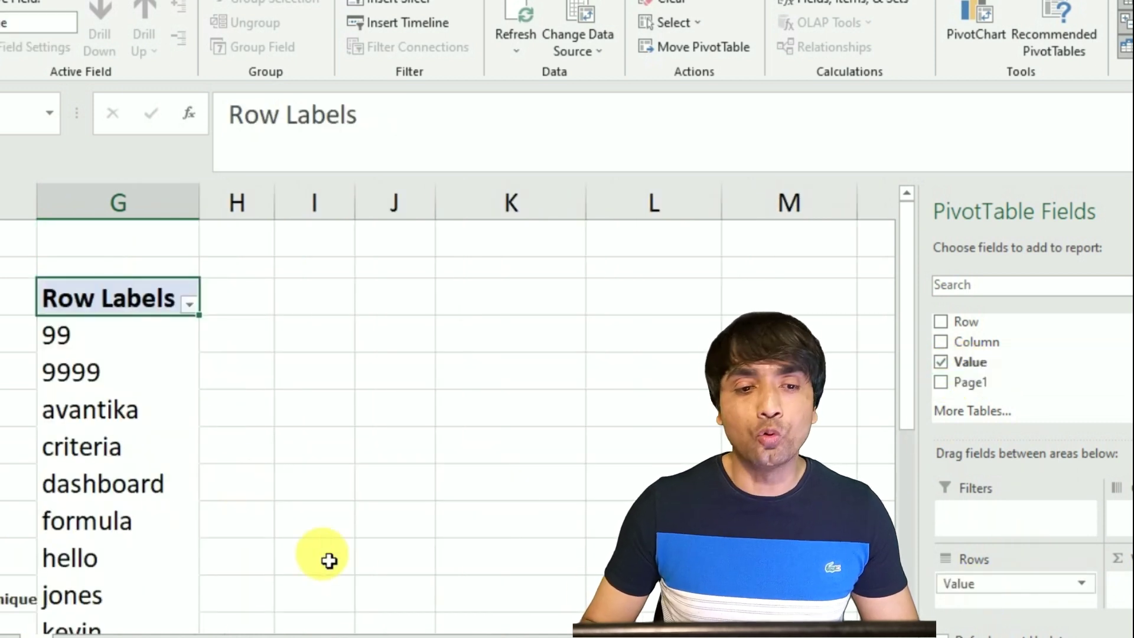
scroll(125, 393, "down", 2)
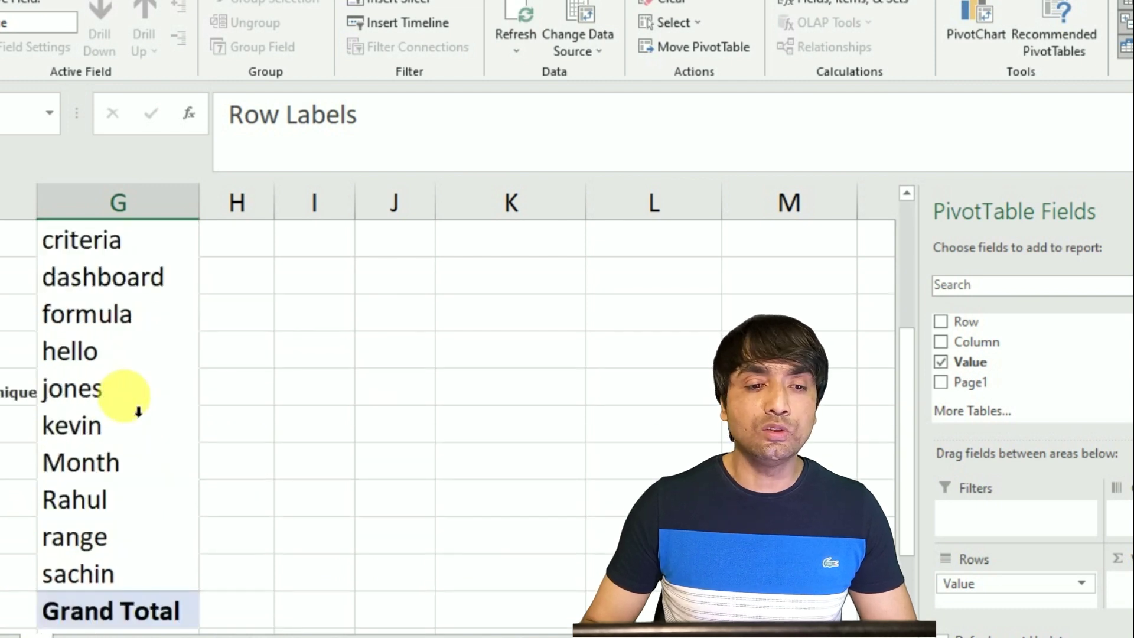
scroll(76, 351, "up", 2)
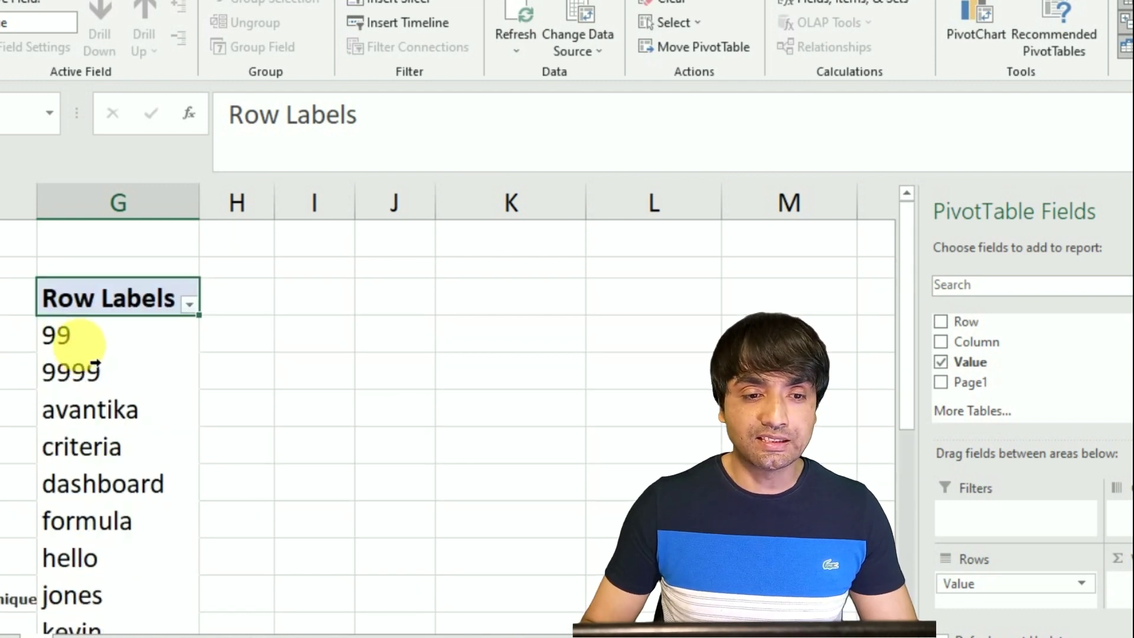
scroll(80, 455, "down", 3)
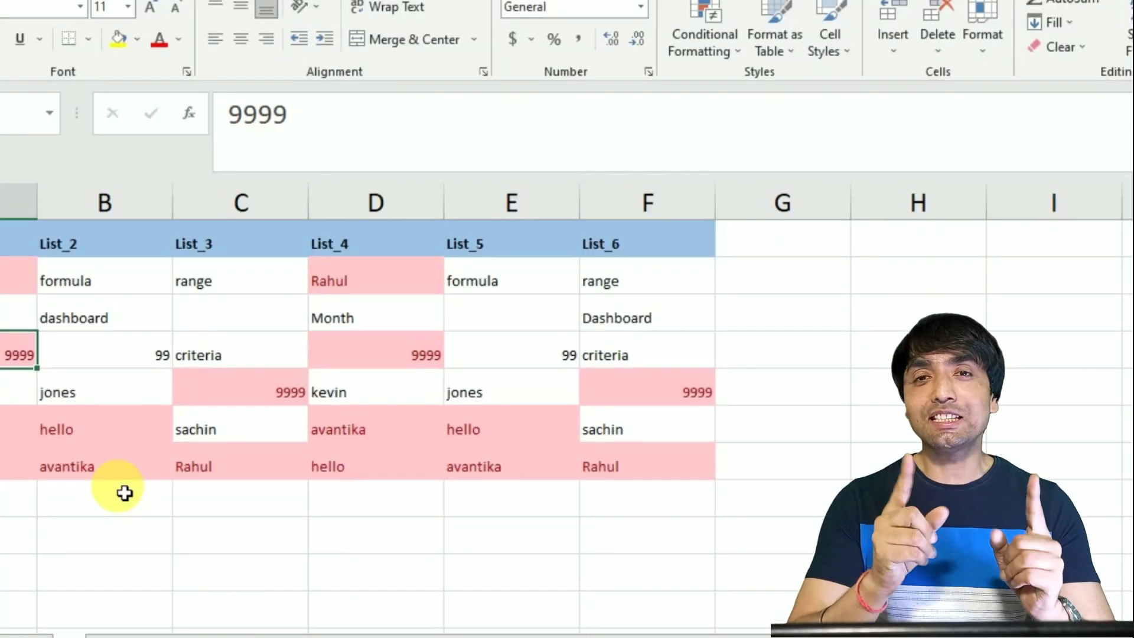
left_click(486, 320)
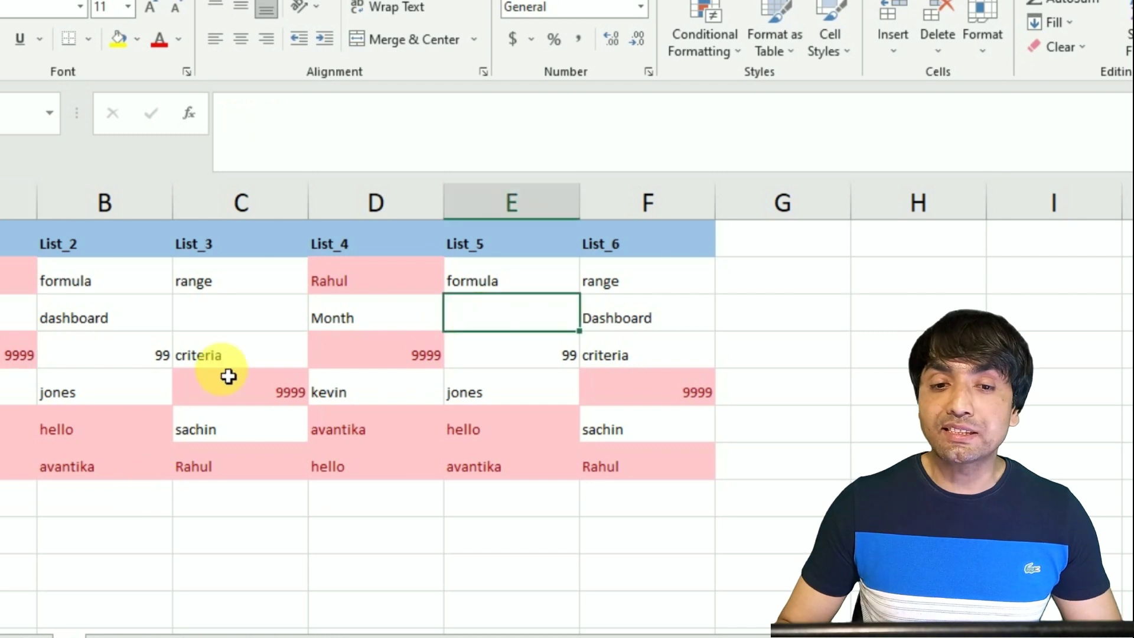
left_click(22, 385)
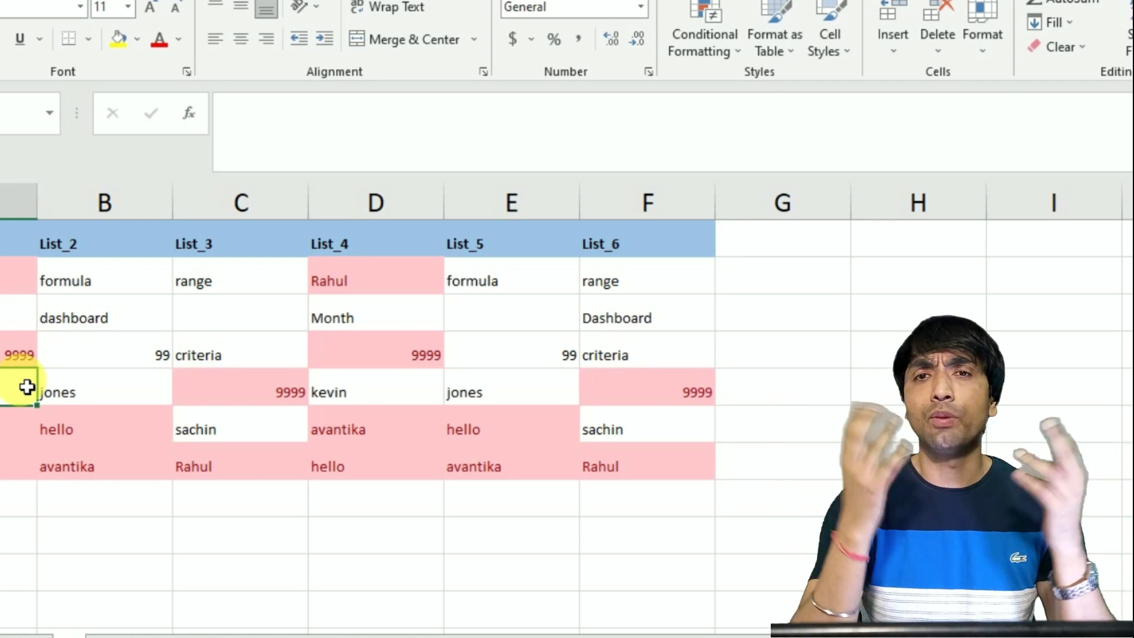
Select only the blank cells in the List_1 to List_6 table with Go To Special and hide the rows containing them
key("ctrl+Home")
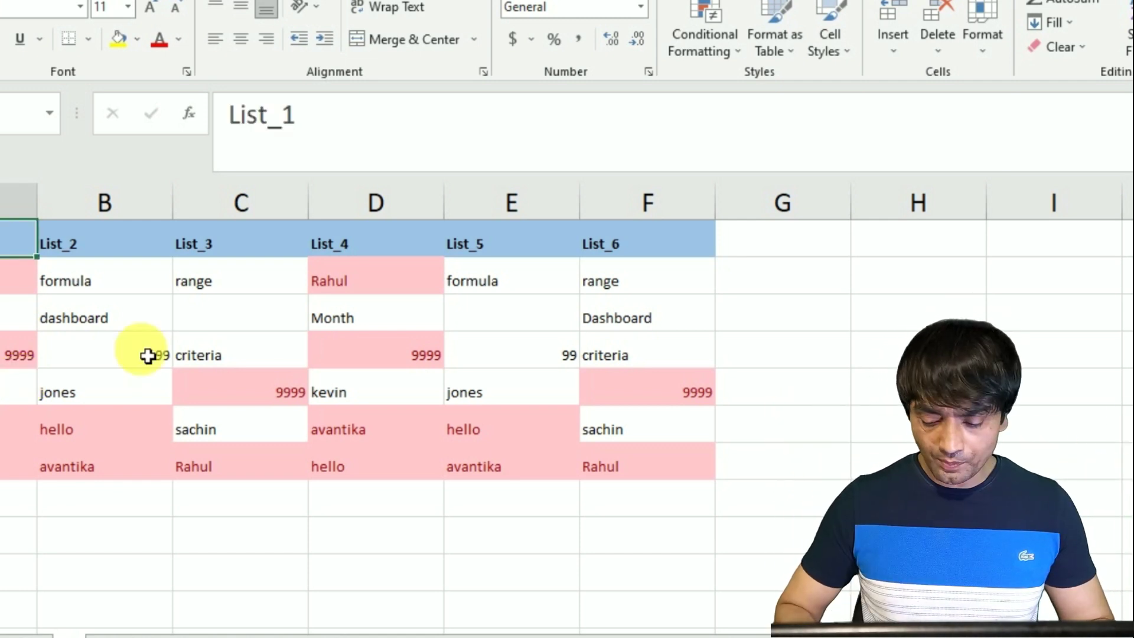
key("ctrl+shift+Right")
key("ctrl+shift+Down")
key("ctrl+shift+Down")
key("ctrl+shift+Down")
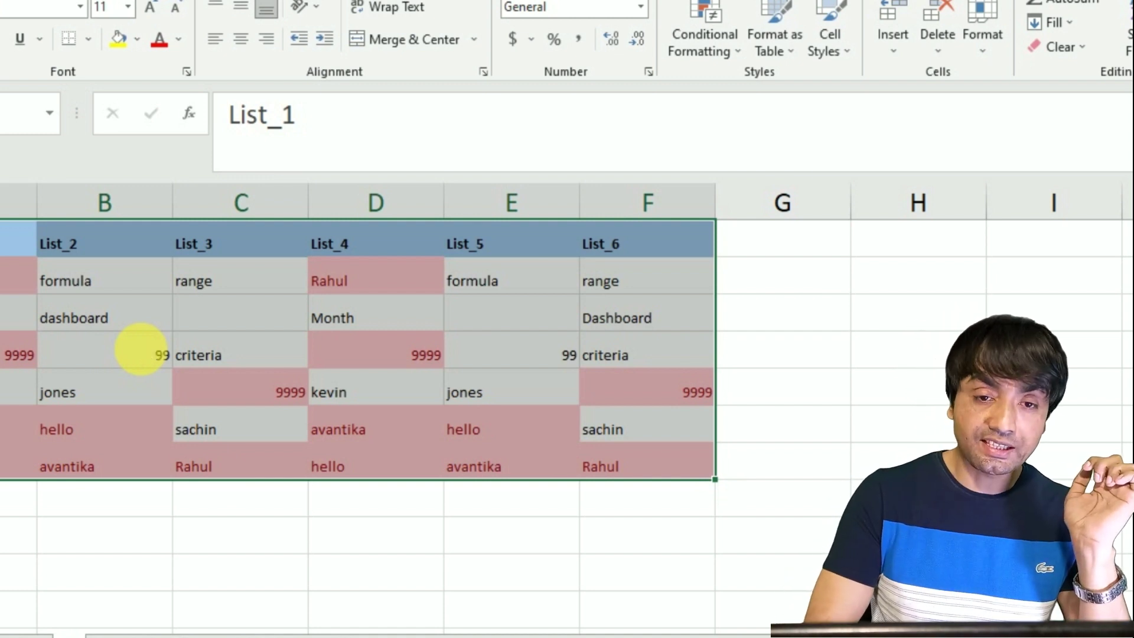
key("ctrl+g")
left_click(865, 264)
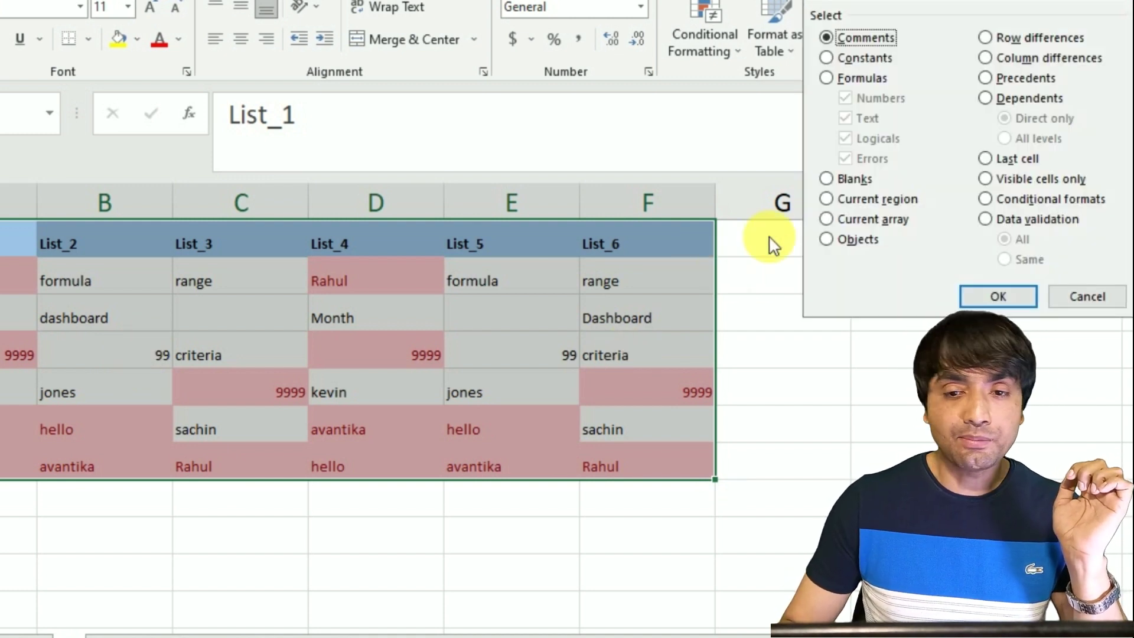
left_click(845, 180)
left_click(983, 296)
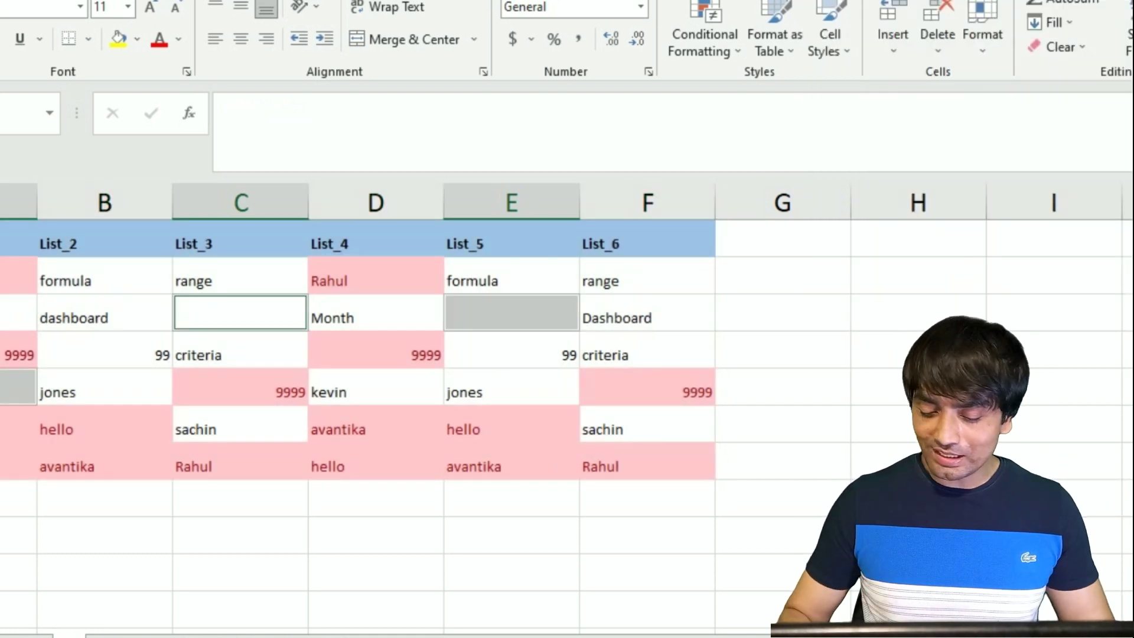
key("ctrl+9")
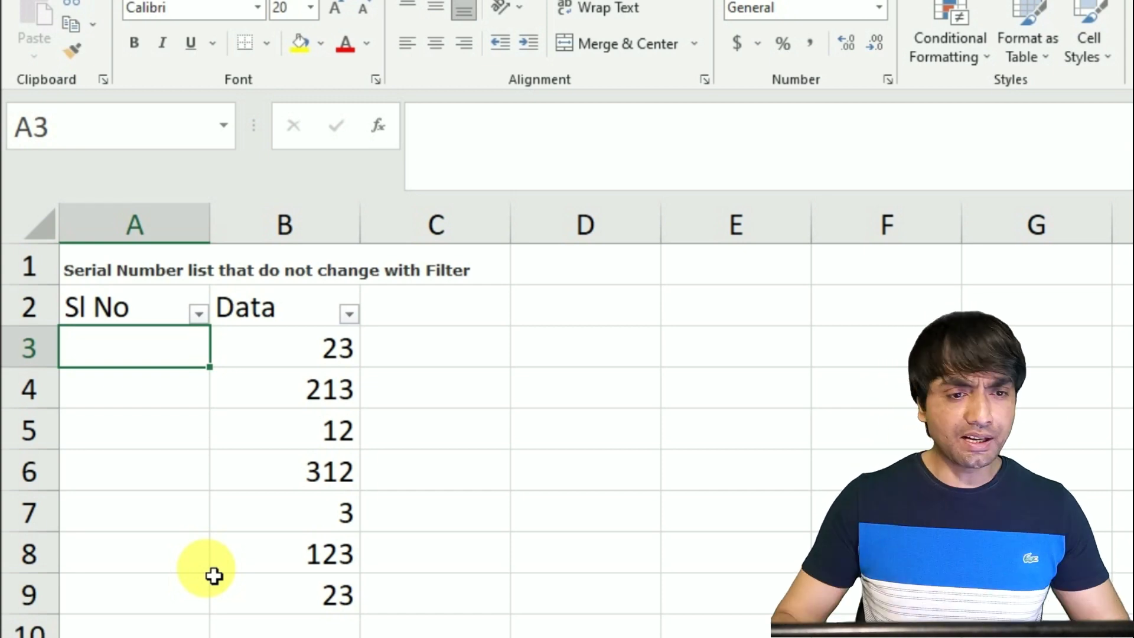
Enter the serial numbers 1 to 7 in the Sl No column, cells A3 to A9, leaving A10 empty
type("1 2 3 4 5 6 7 8")
key("Up")
key("Delete")
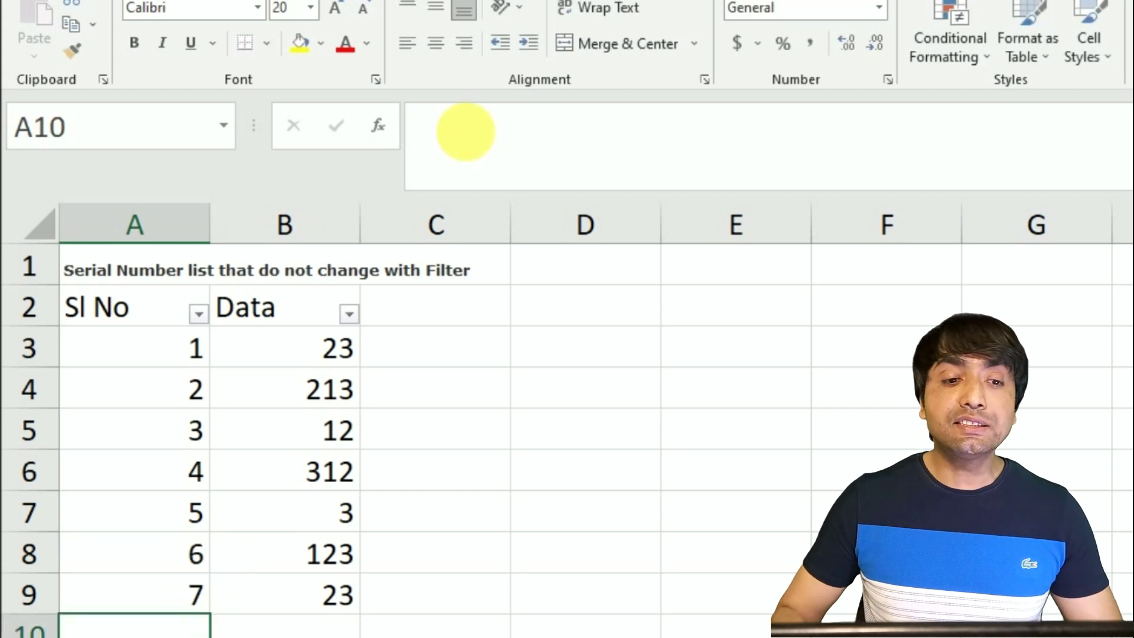
Filter the Data column to show only the values 12, 123 and 213
left_click(349, 314)
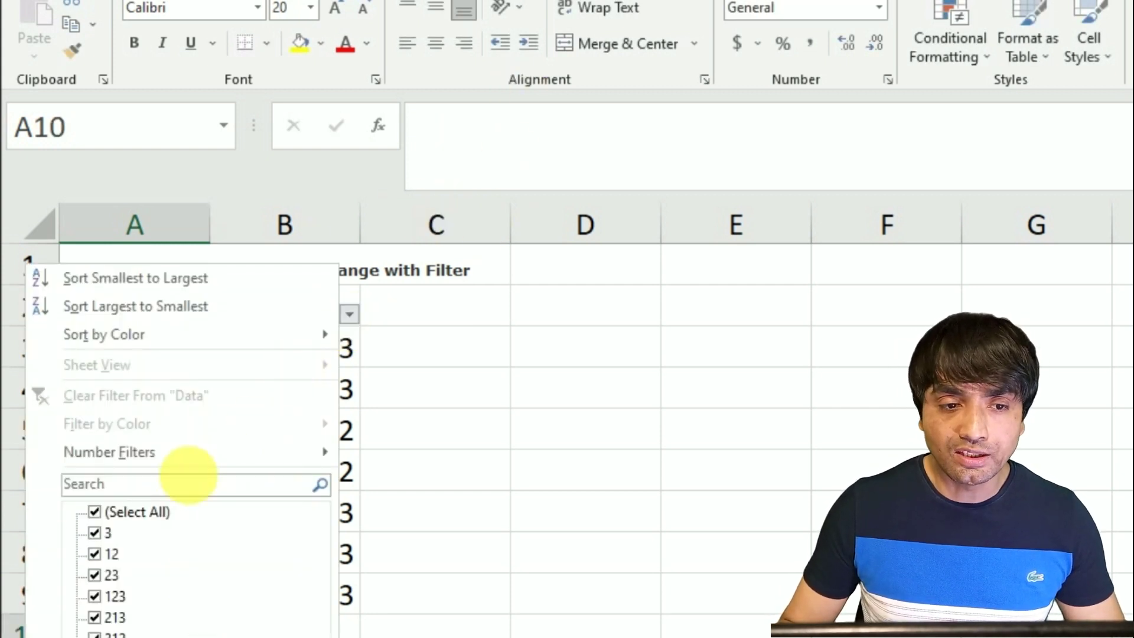
left_click(96, 511)
left_click(96, 553)
left_click(103, 596)
key("Return")
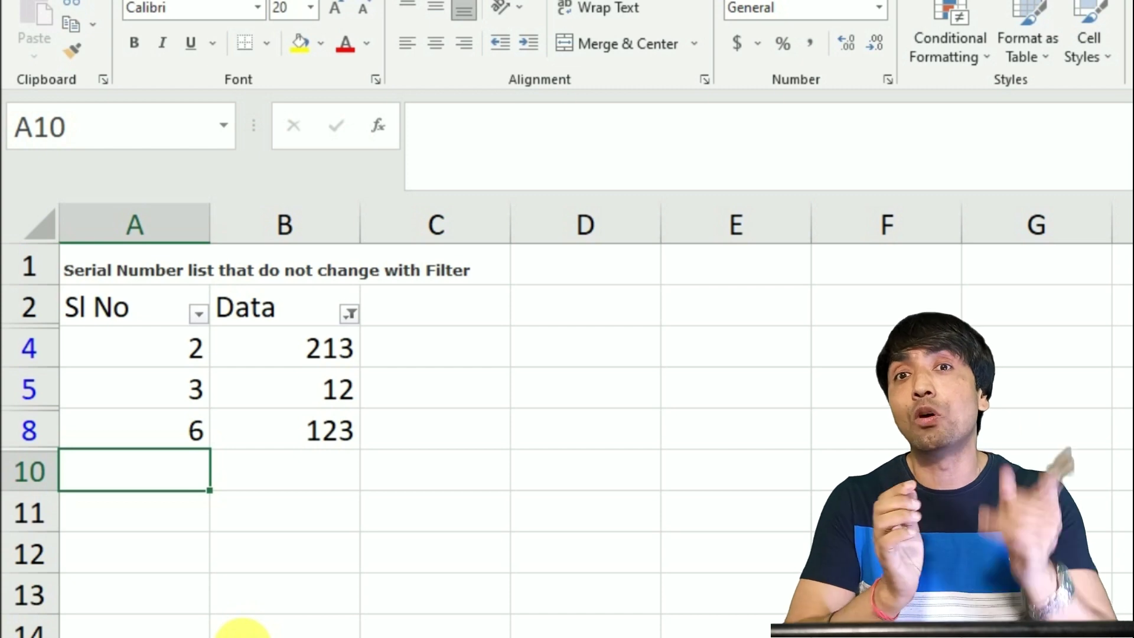
Clear the filter from the Data column and delete the typed serial numbers in A3:A9
left_click(350, 314)
left_click(90, 402)
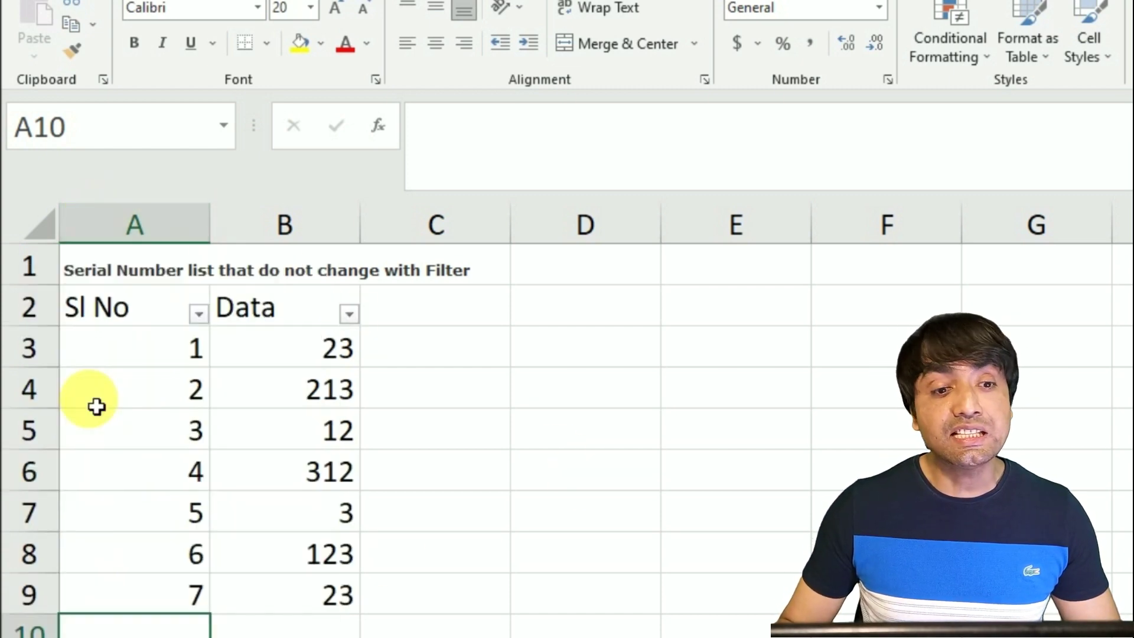
left_click(165, 355)
key("ctrl+shift+Down")
key("Delete")
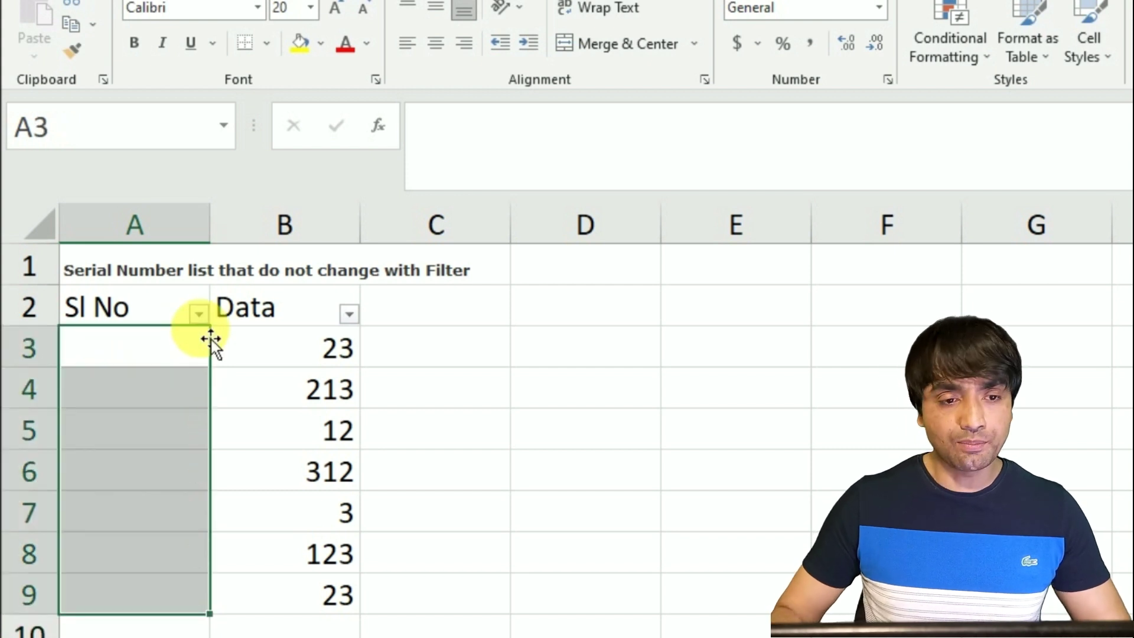
Enter the formula =SUBTOTAL(3,$B$3:B3) in A3, with the range's first reference made absolute
left_click(184, 365)
type("=subt")
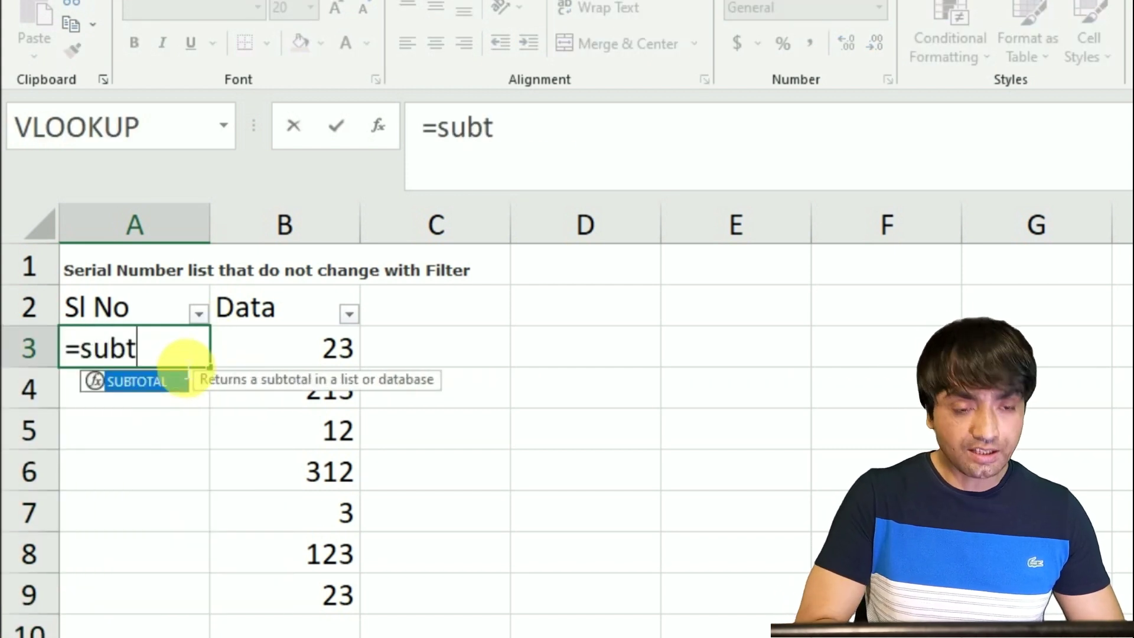
key("Tab")
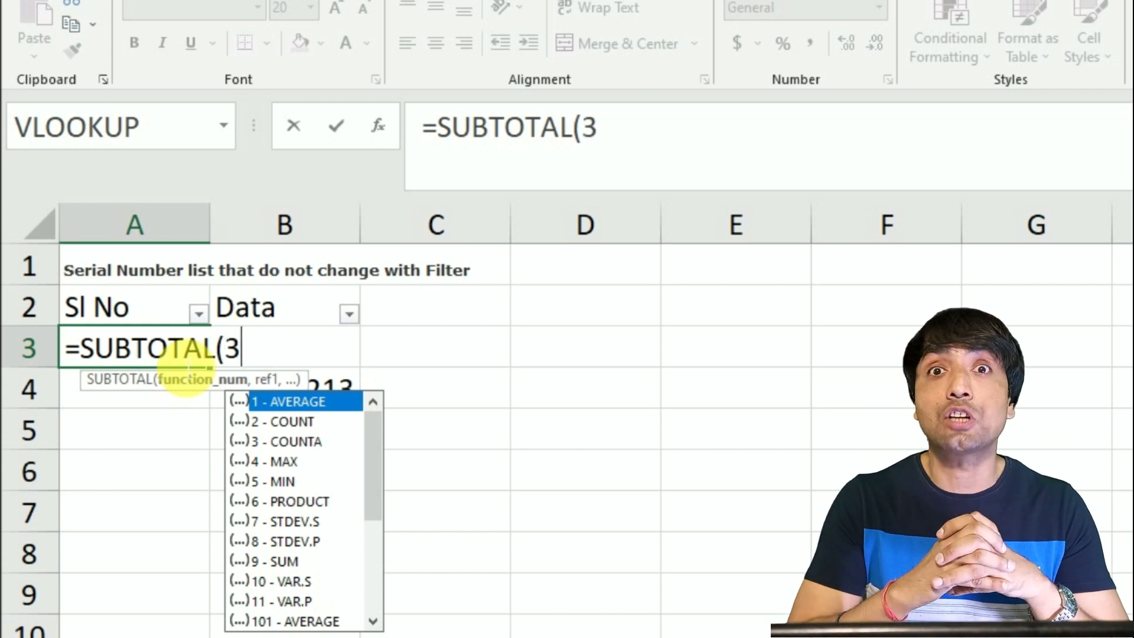
type("3,")
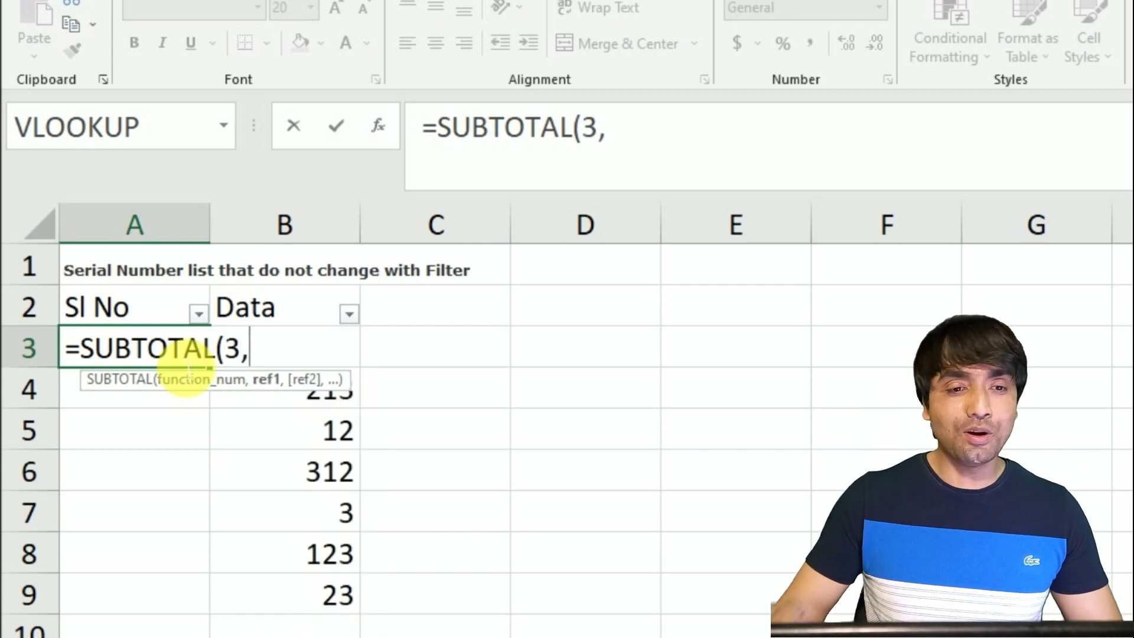
left_click(302, 440)
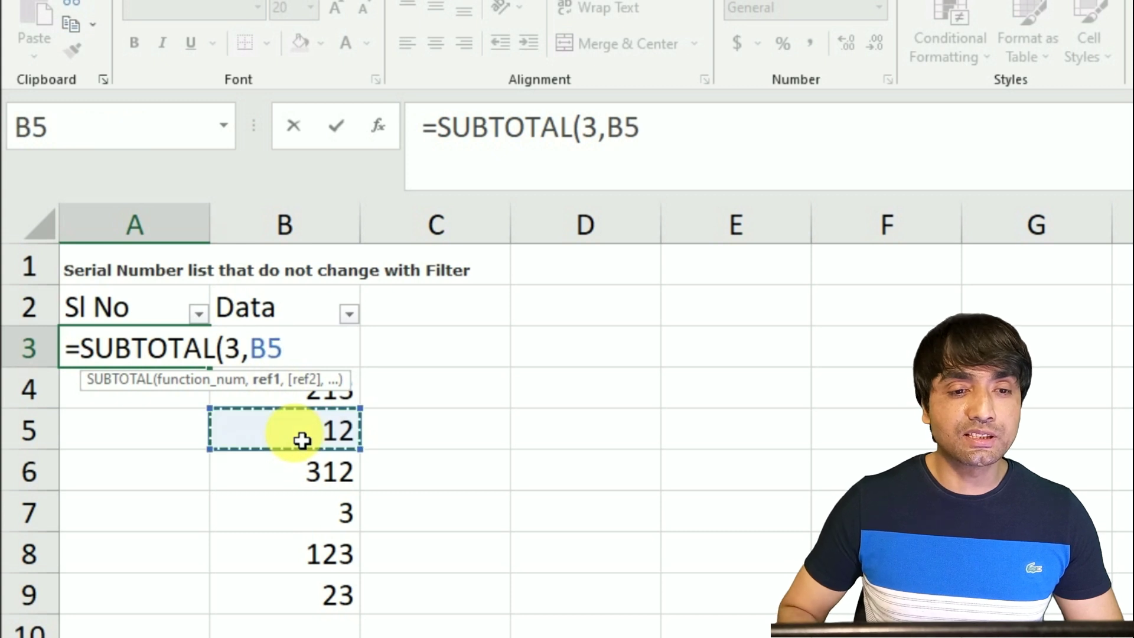
key("Up")
key("Up")
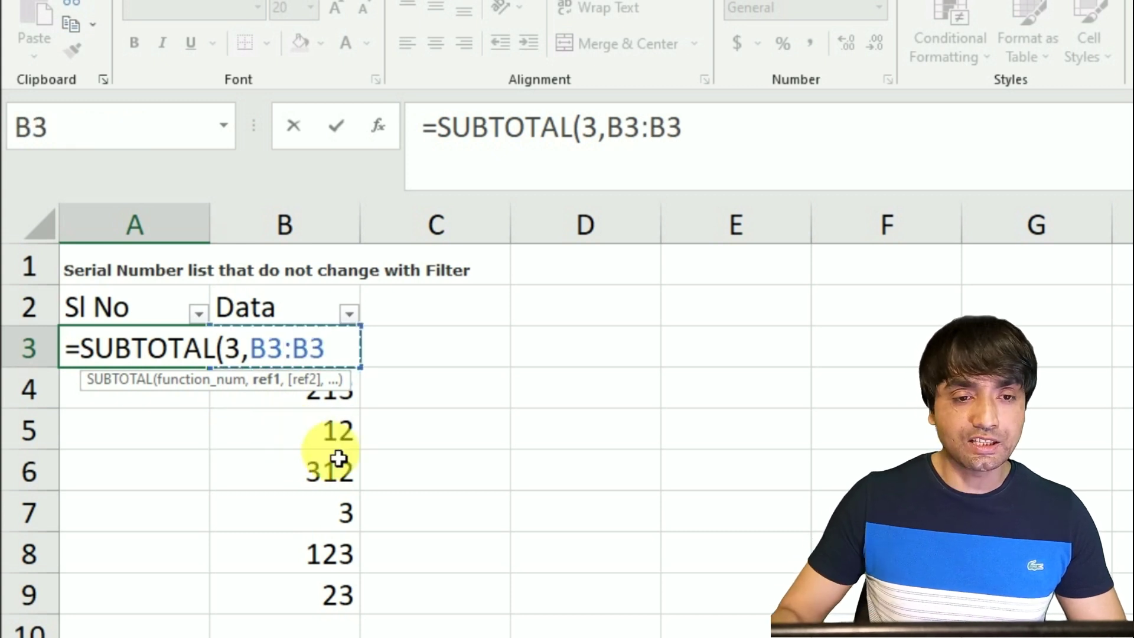
double_click(275, 356)
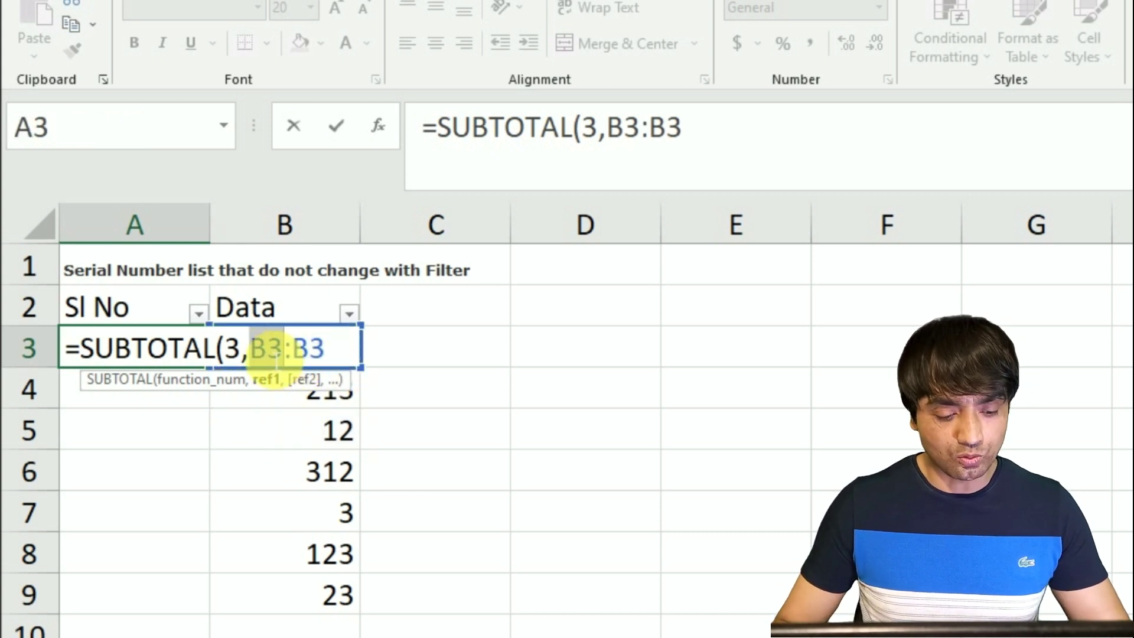
key("F4")
left_click(361, 356)
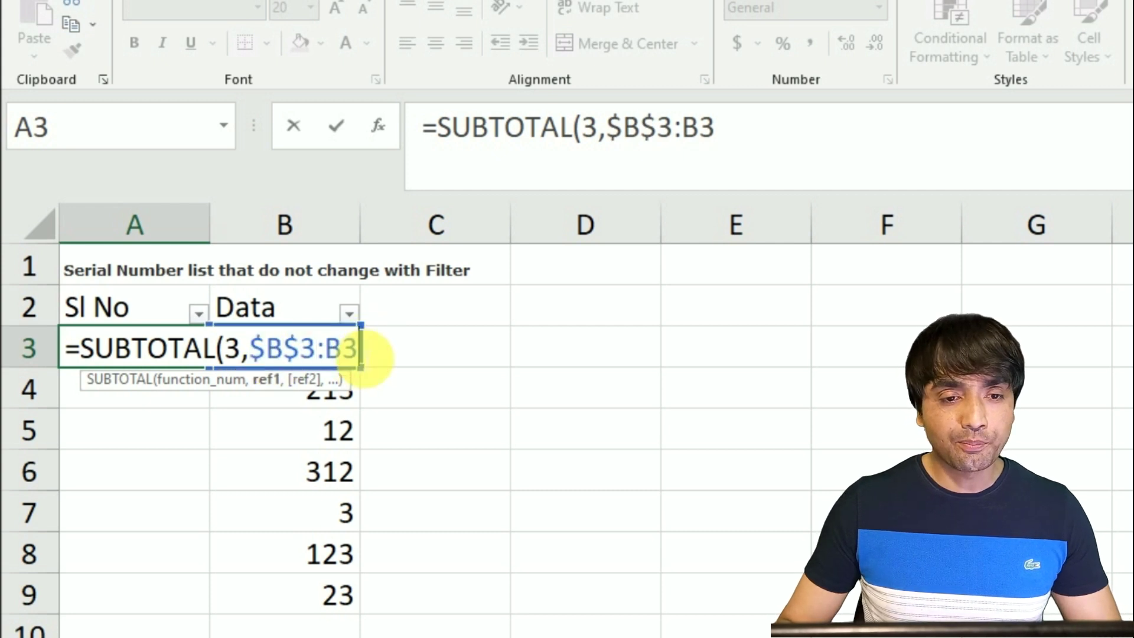
key("Return")
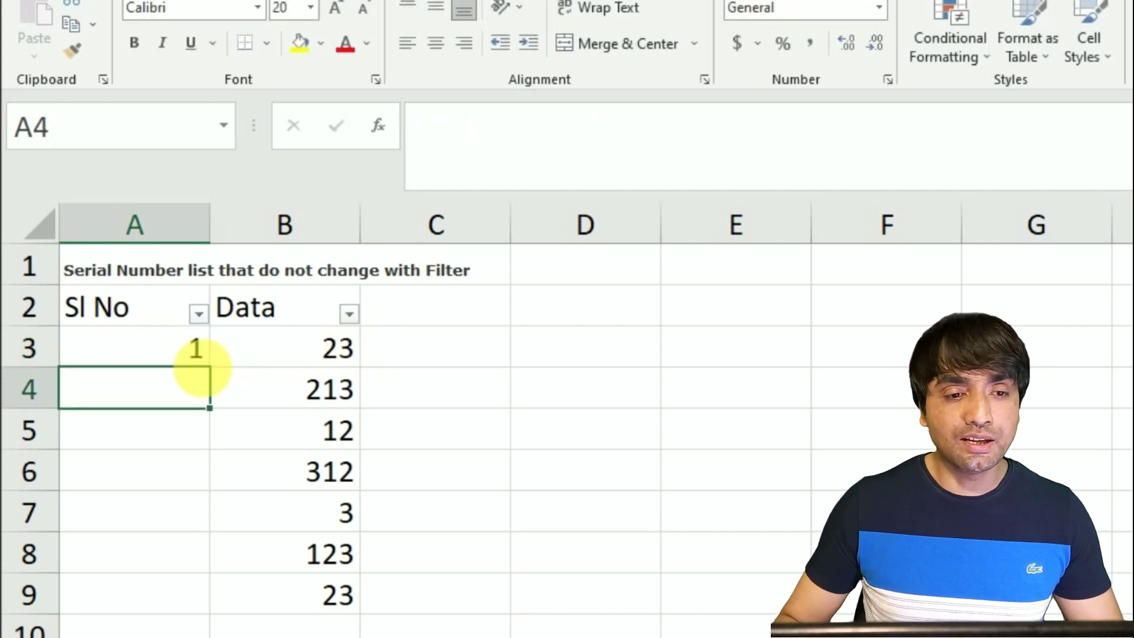
Fill the SUBTOTAL formula from A3 down to A9 and filter the Data column by value to test the numbering
left_click(185, 353)
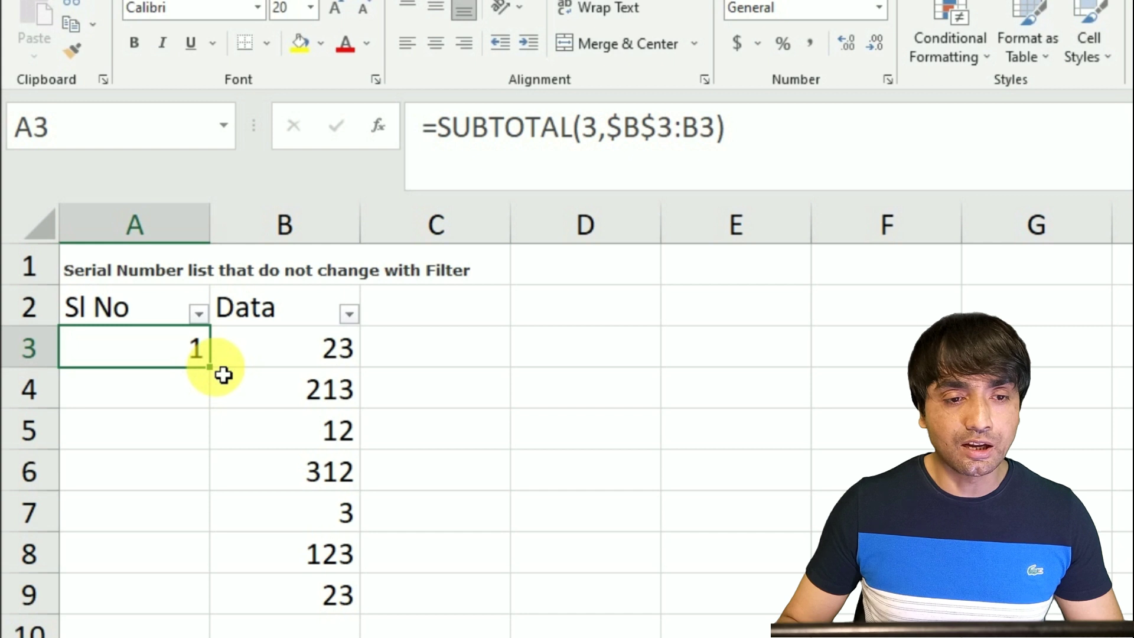
double_click(211, 367)
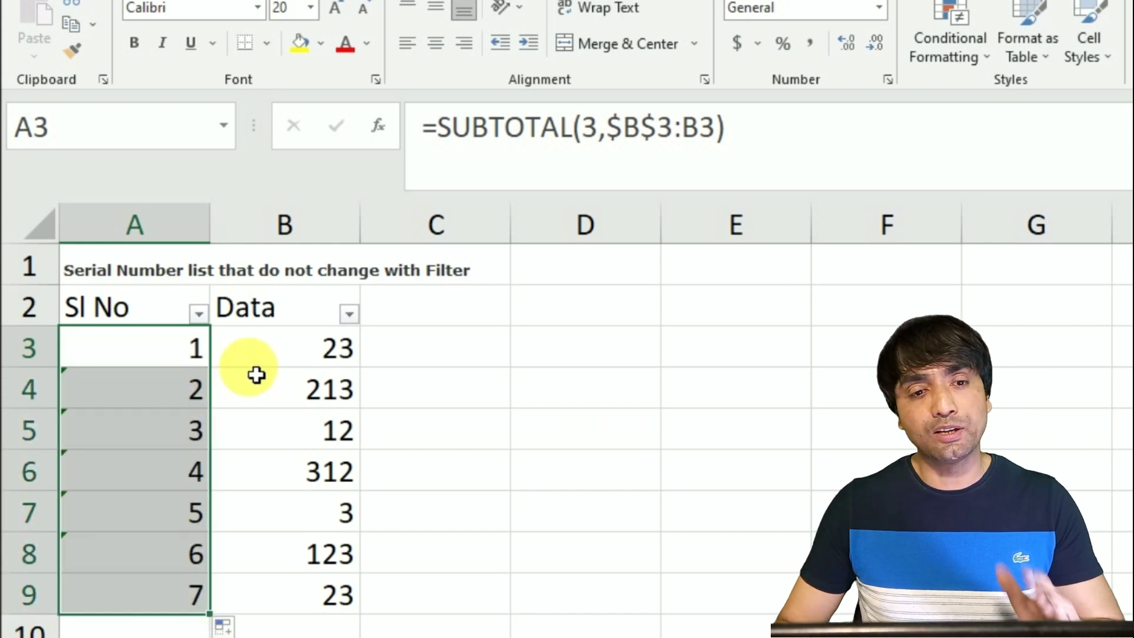
left_click(349, 313)
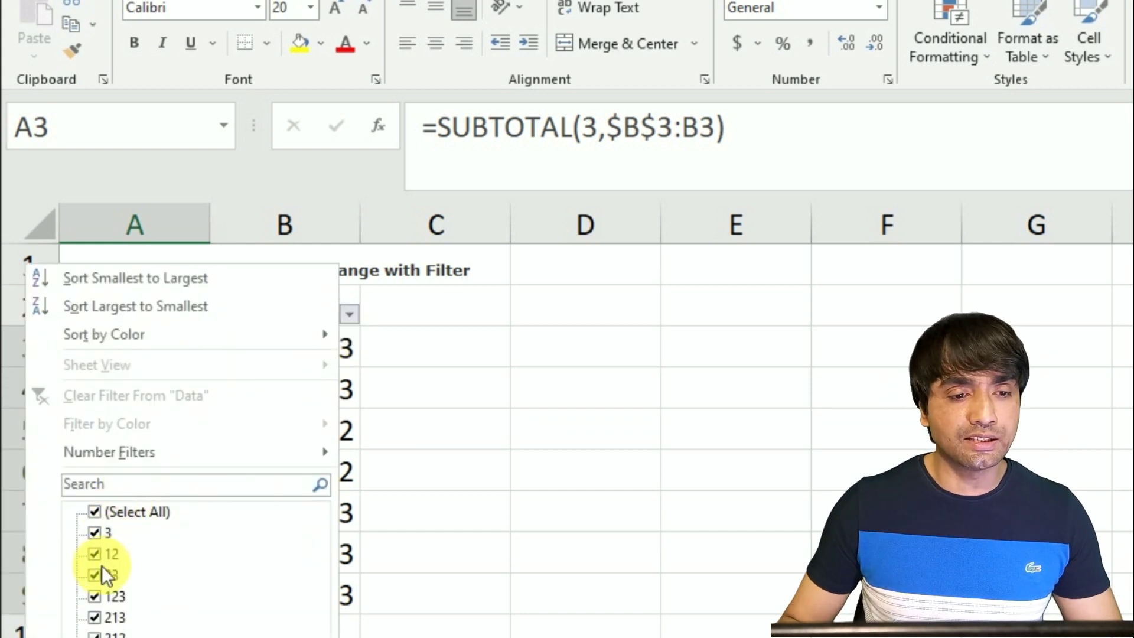
left_click(95, 595)
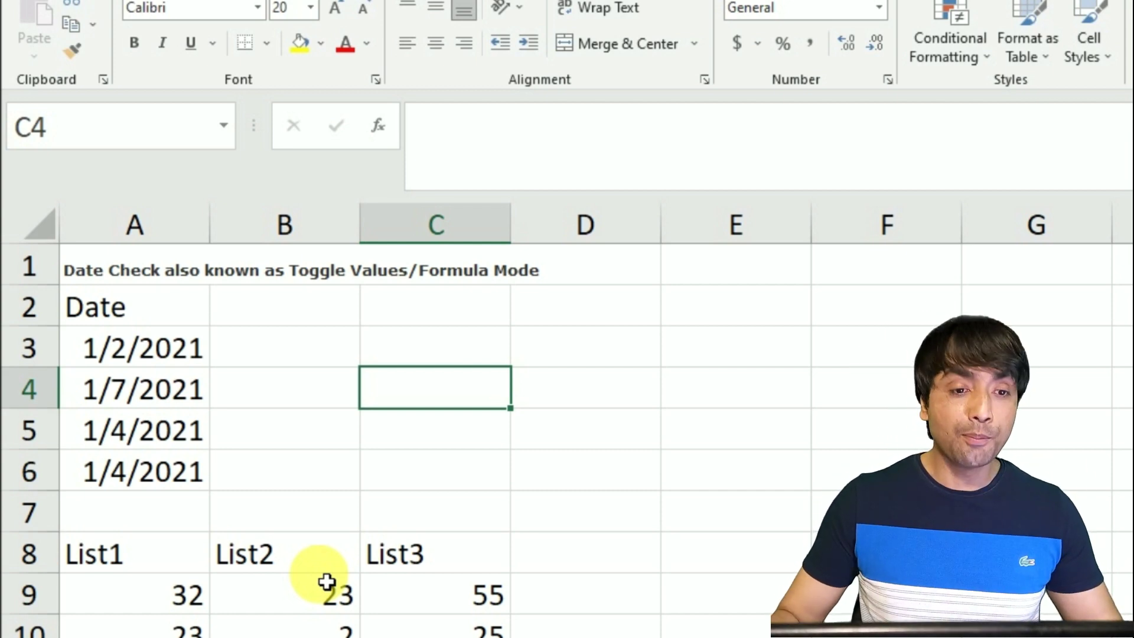
Display formulas instead of values on the Date Check sheet and examine which dates in A3:A6 are real dates or text
key("ctrl+grave")
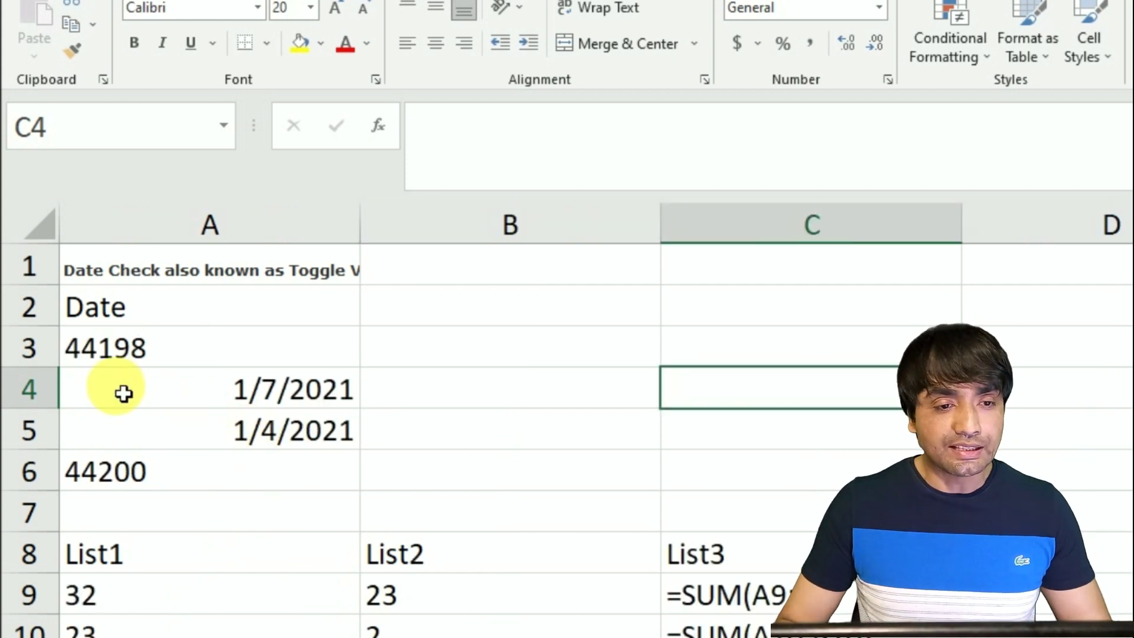
left_click(109, 345)
left_click(110, 472)
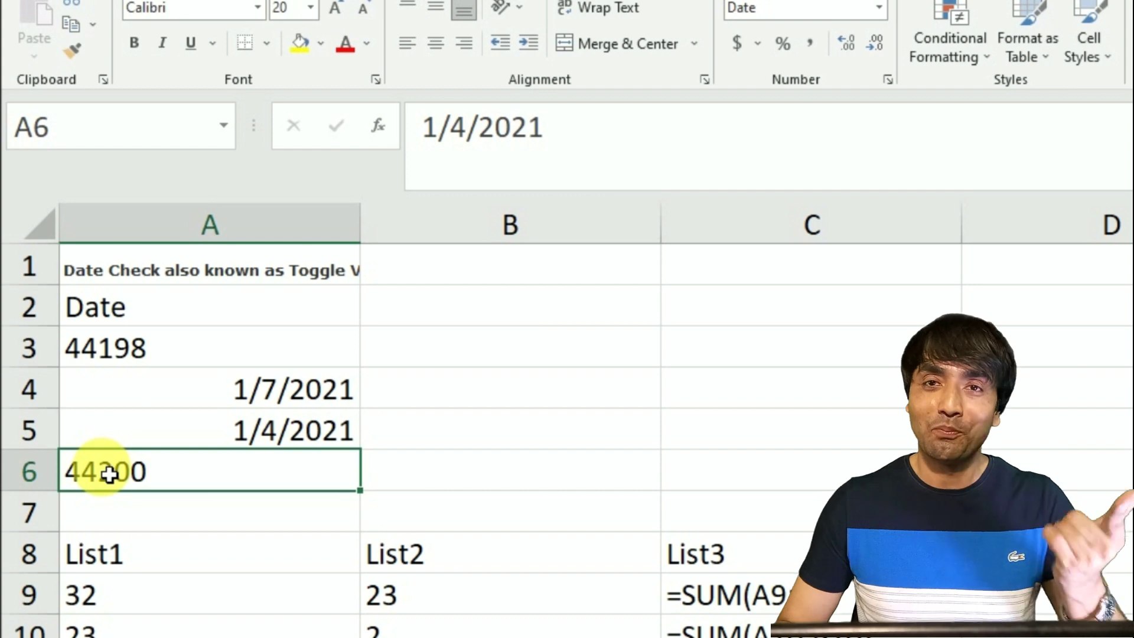
left_click(109, 347)
left_click(109, 506)
left_click_drag(227, 387, 228, 436)
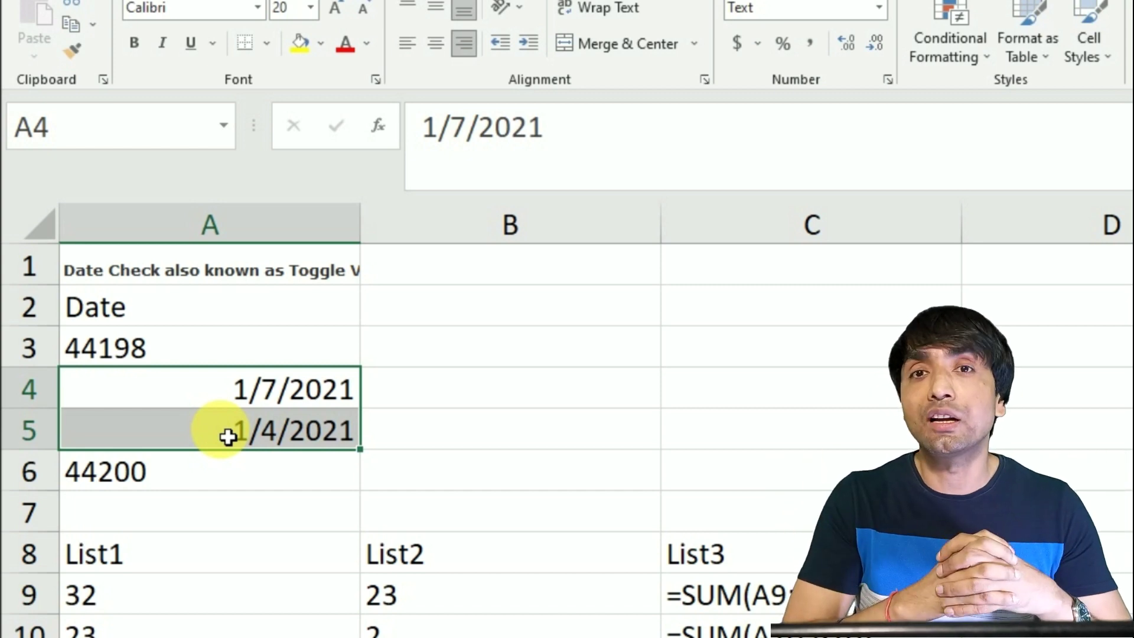
scroll(228, 437, "down", 1)
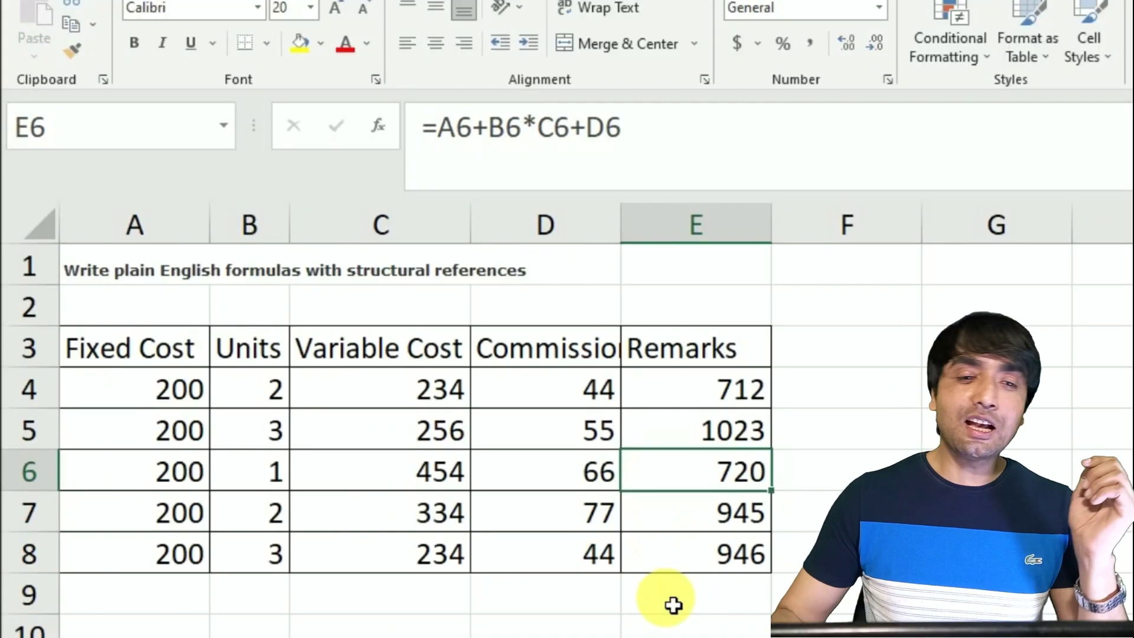
Review the cell-reference formula in E4 and clear the Remarks formulas in E4:E8
double_click(716, 388)
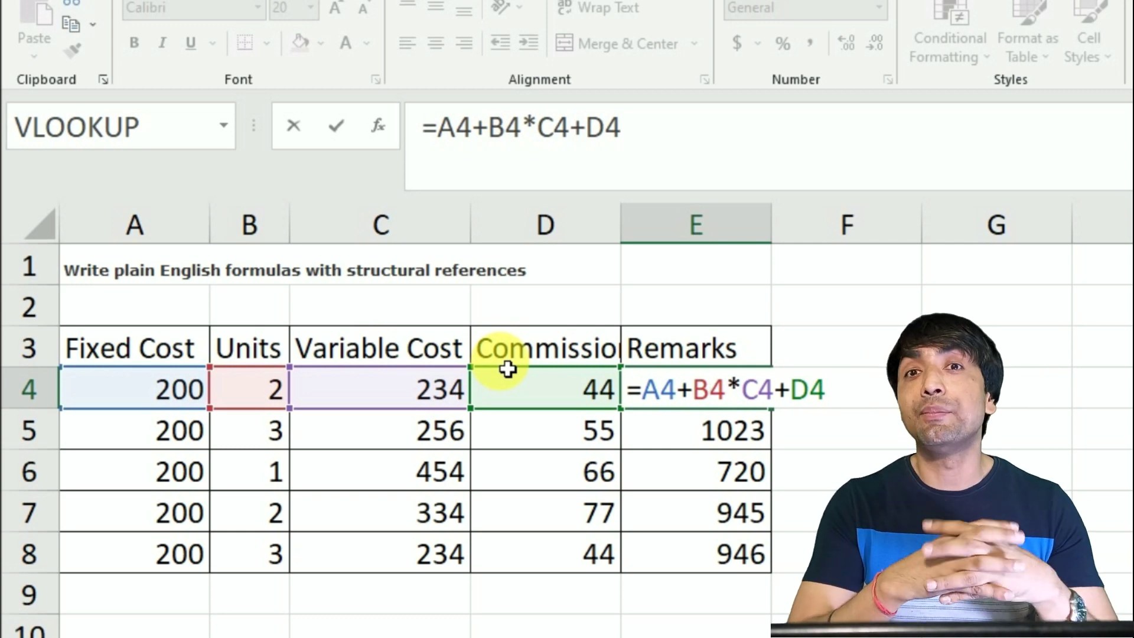
key("ctrl+Return")
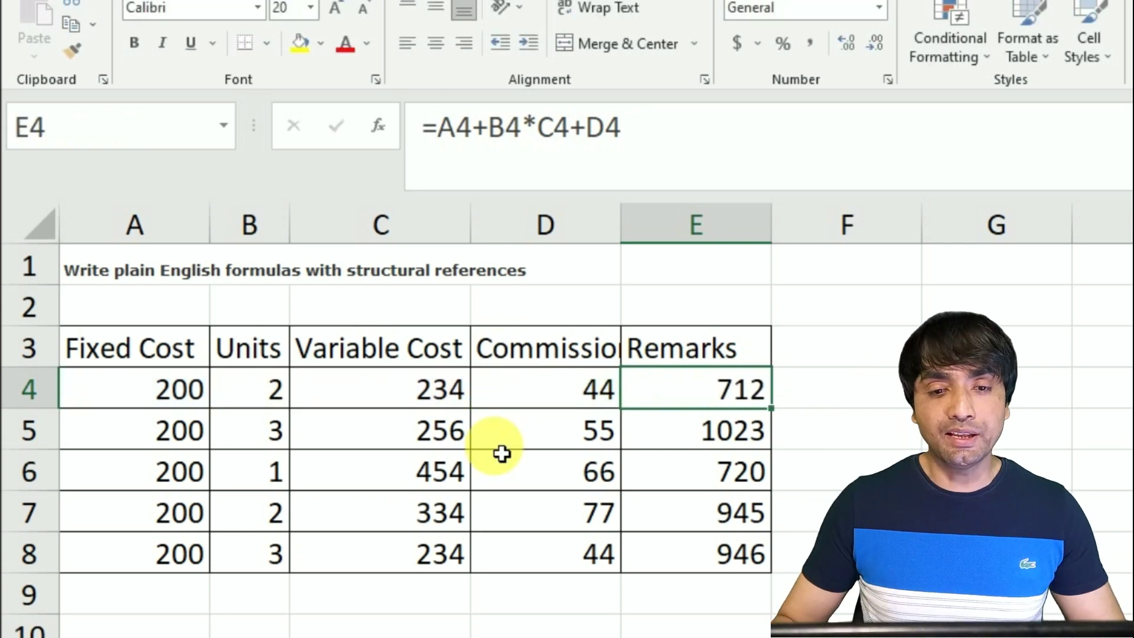
key("ctrl+shift+Down")
key("Delete")
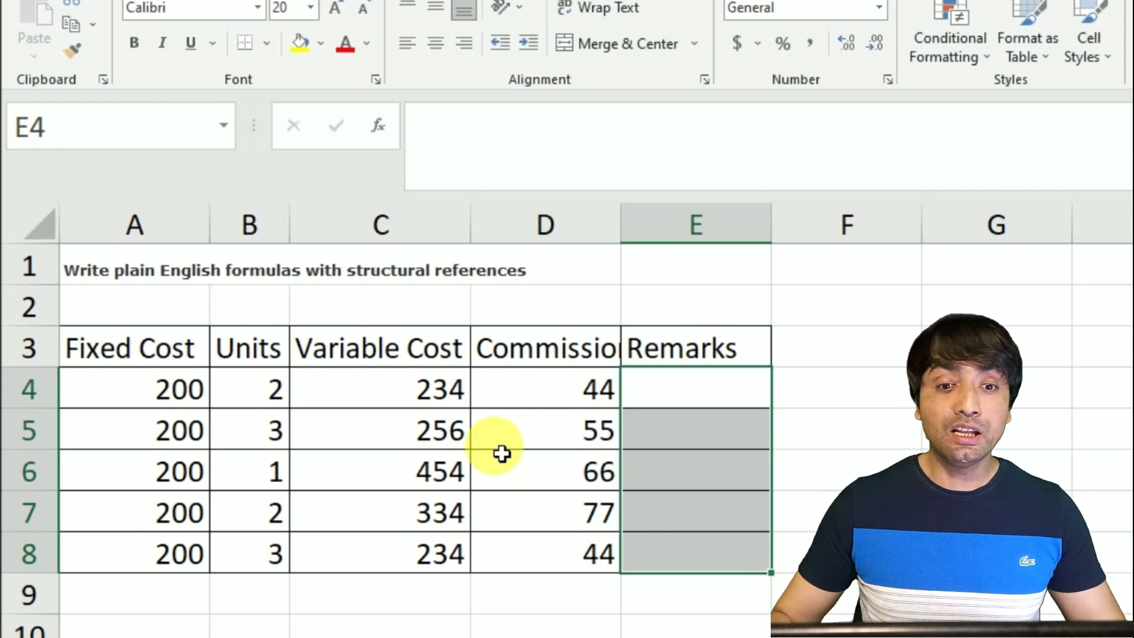
Convert the cost data in A3:E8, including its header row, into an Excel table
left_click(503, 447)
left_click(299, 364)
key("ctrl+t")
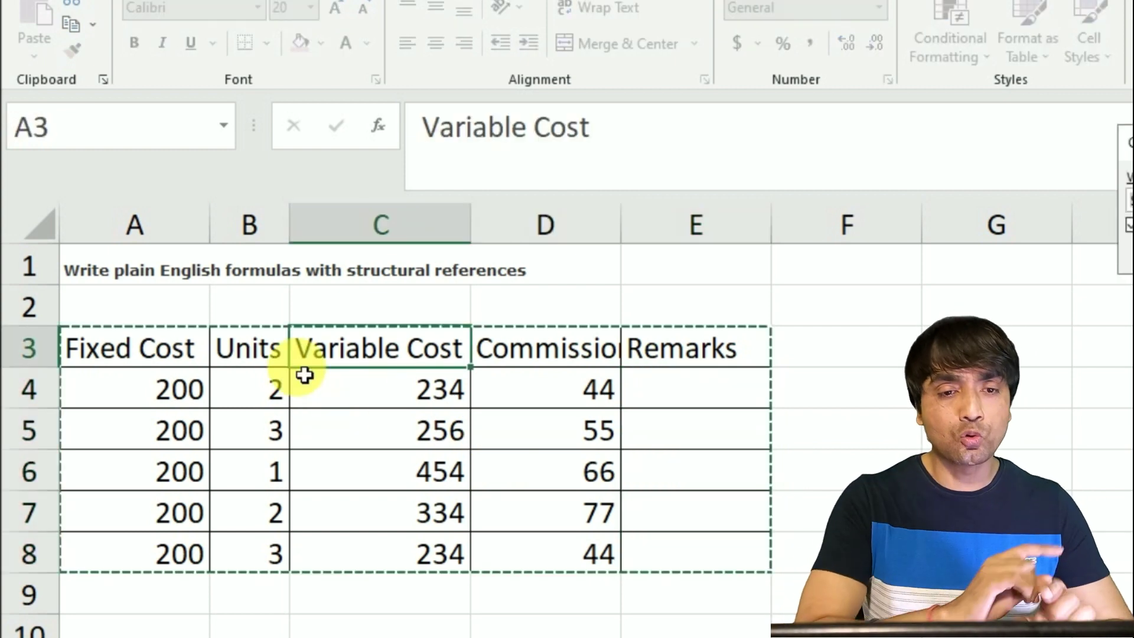
key("Return")
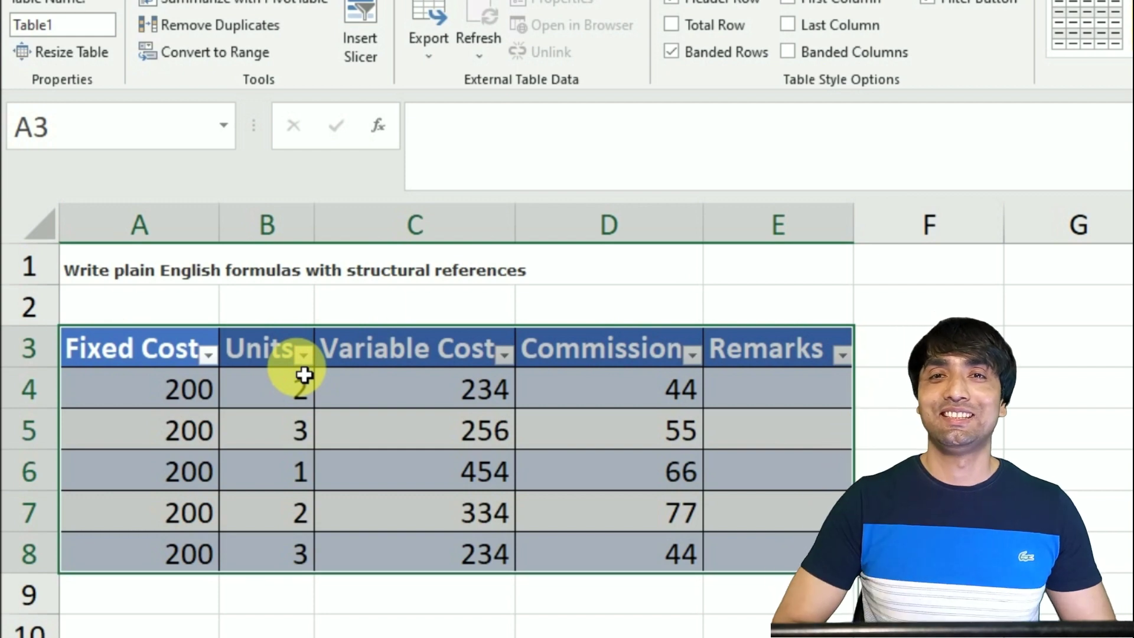
left_click(753, 399)
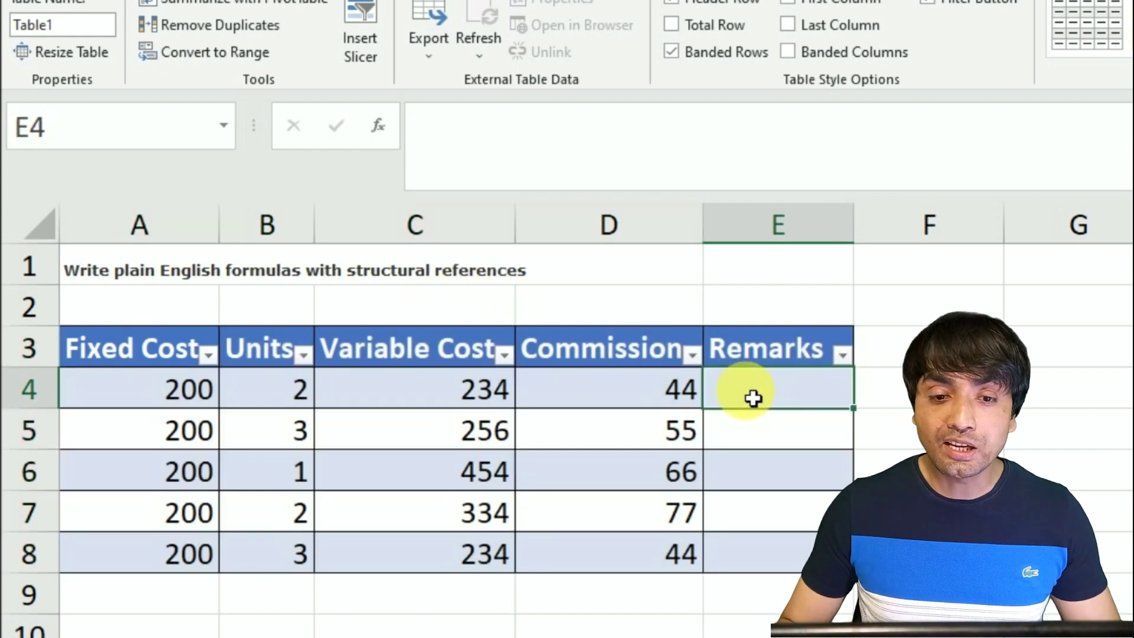
type("=")
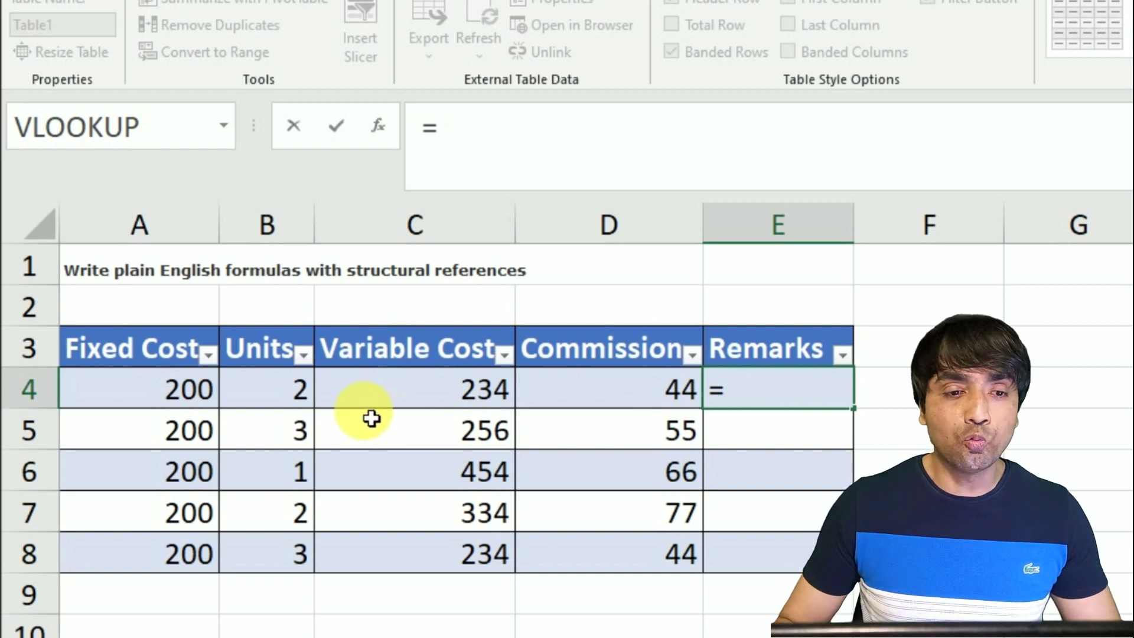
left_click(181, 402)
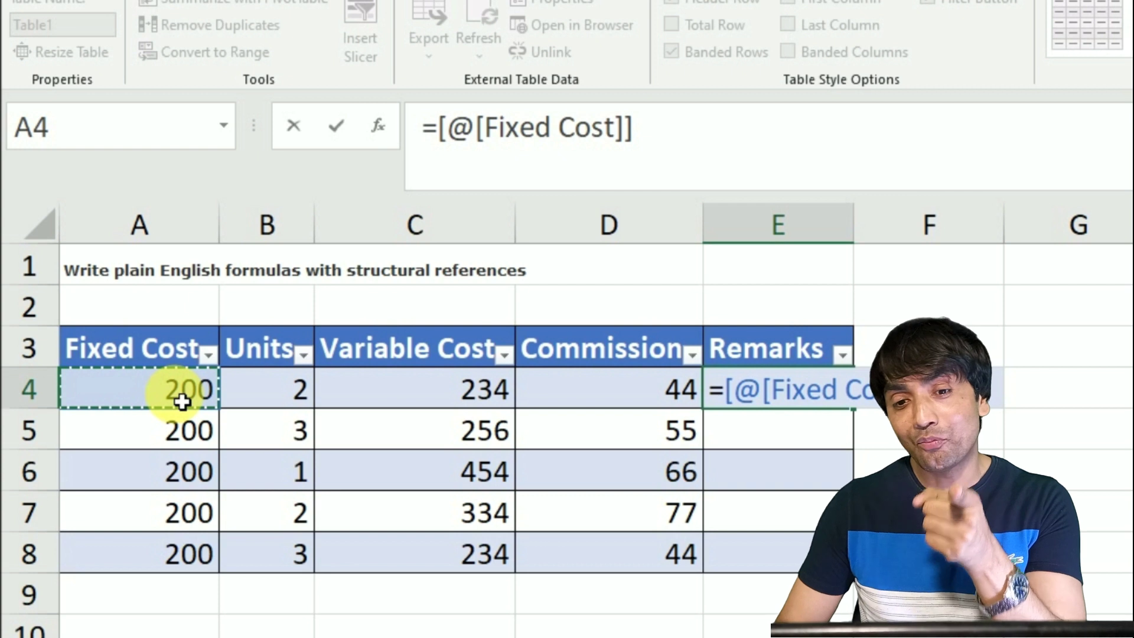
type("+")
left_click(265, 390)
type("*")
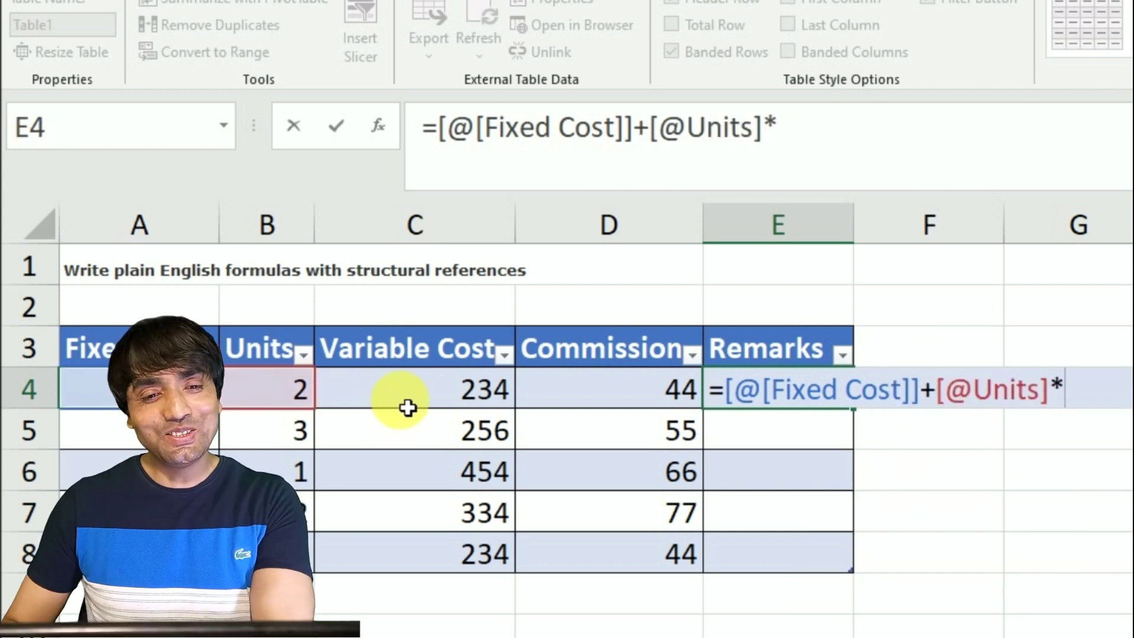
left_click(408, 404)
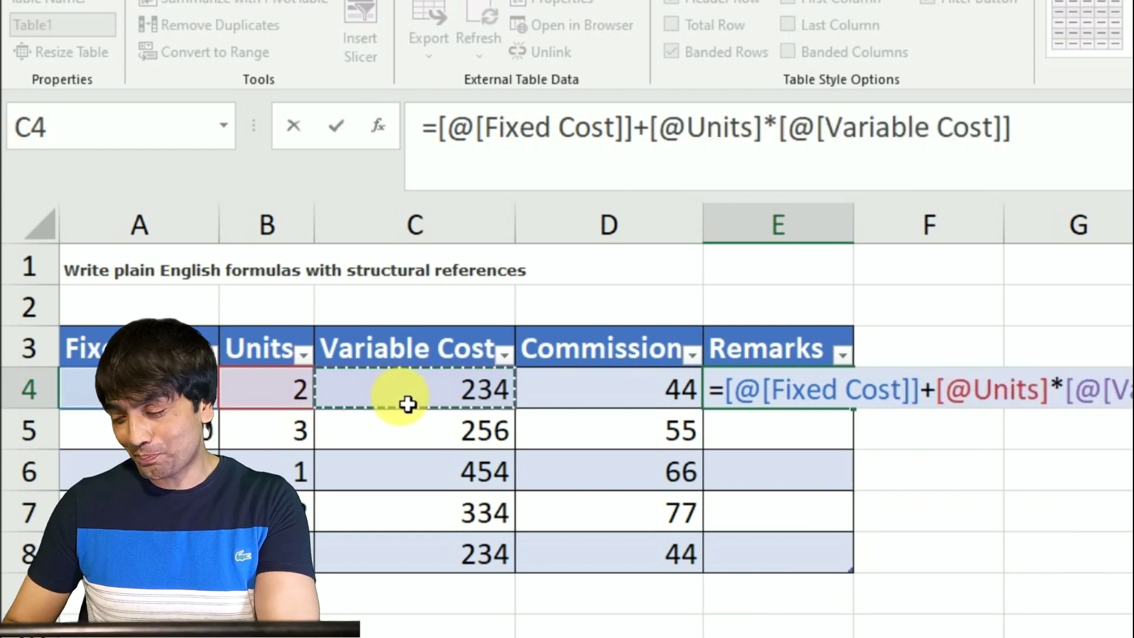
type("+")
left_click(665, 395)
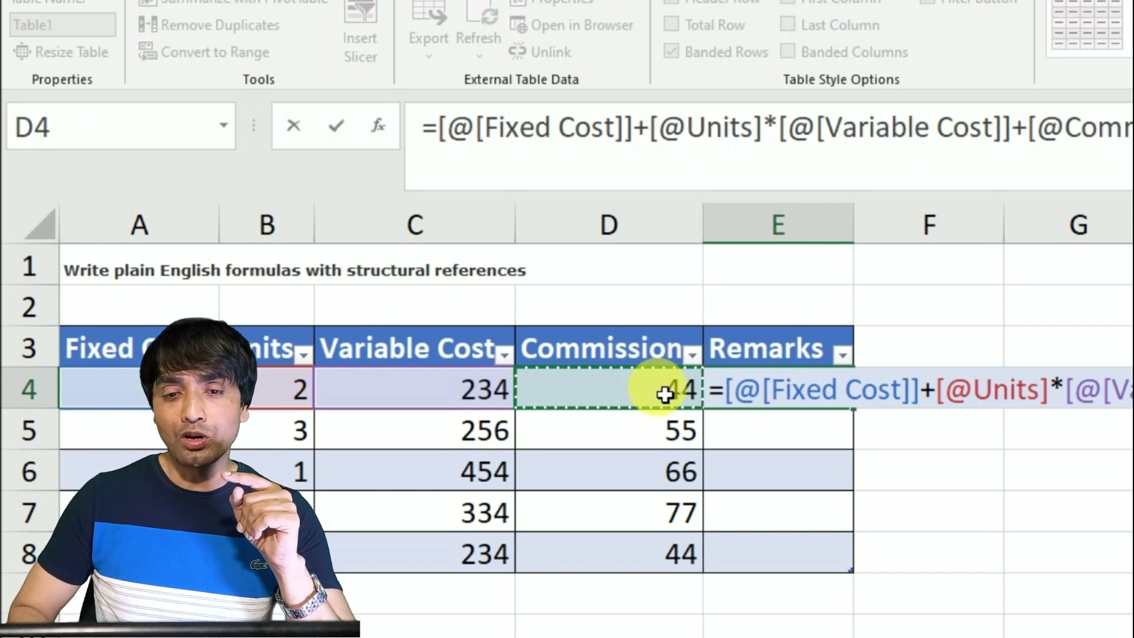
key("Return")
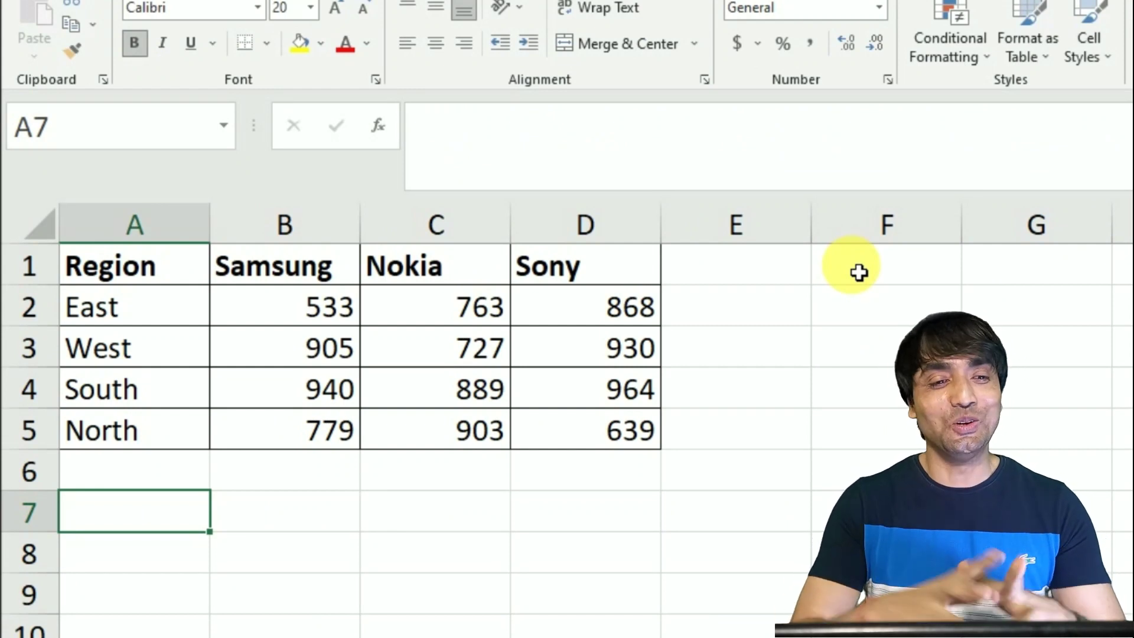
Copy the region sales table A1:D5 and paste it as links starting at F1
left_click(149, 275)
key("ctrl+shift+Down")
key("ctrl+shift+Right")
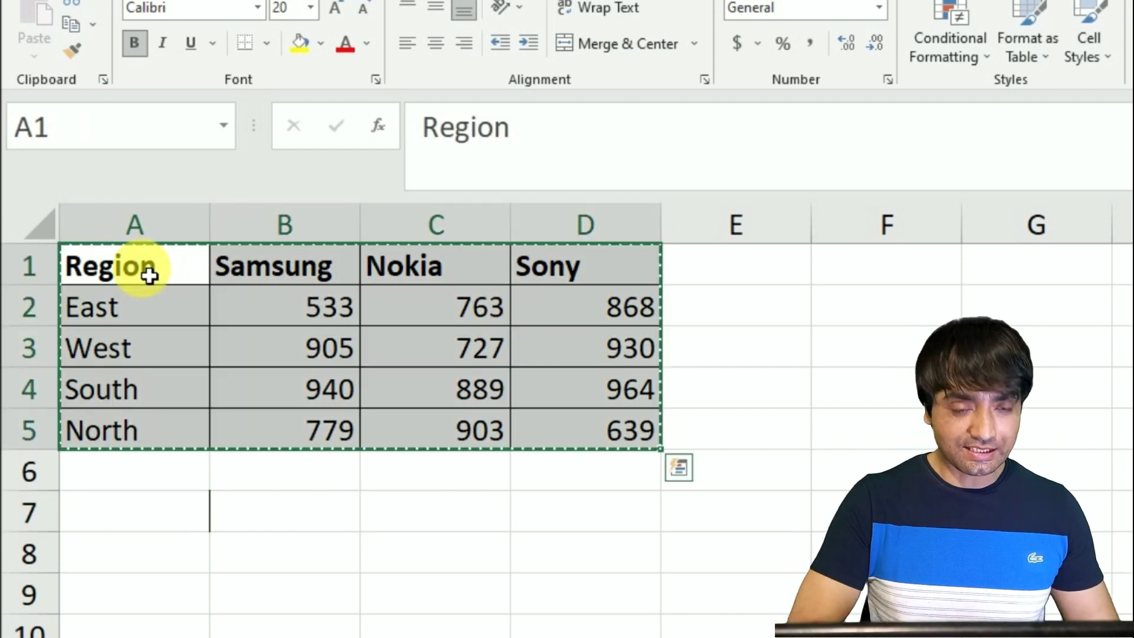
key("ctrl+c")
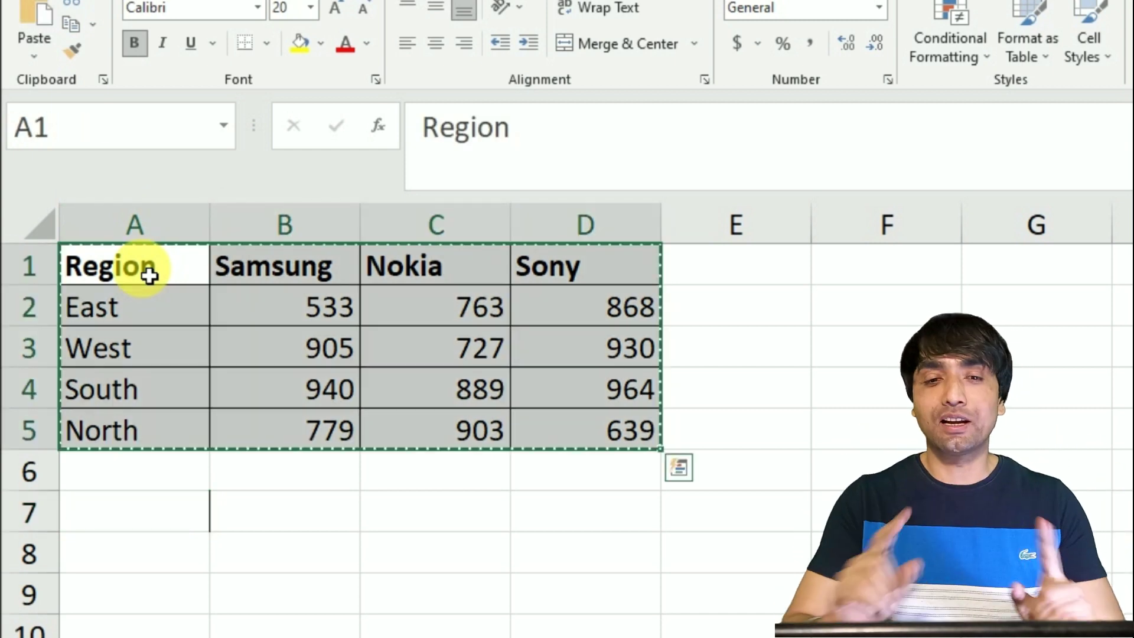
left_click(845, 270)
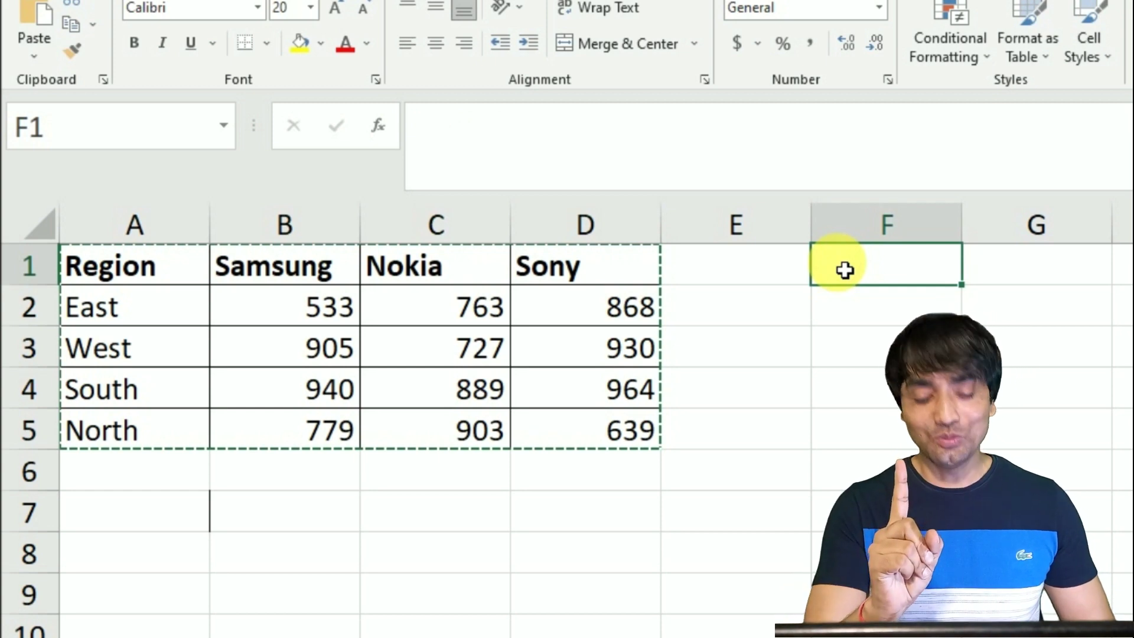
key("ctrl+alt+v")
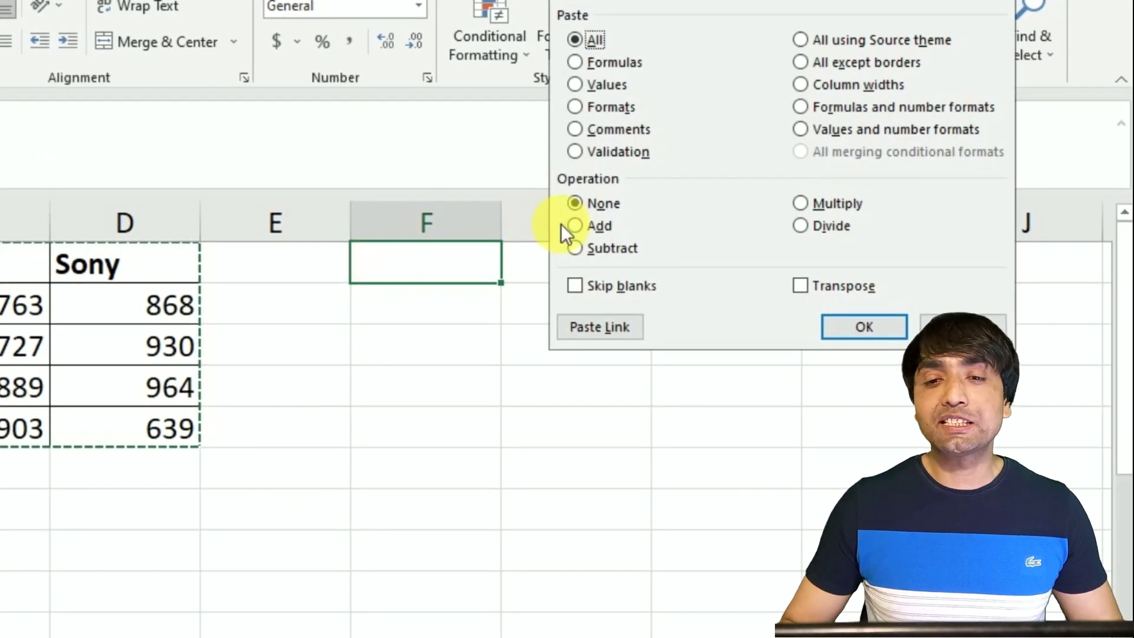
left_click(608, 325)
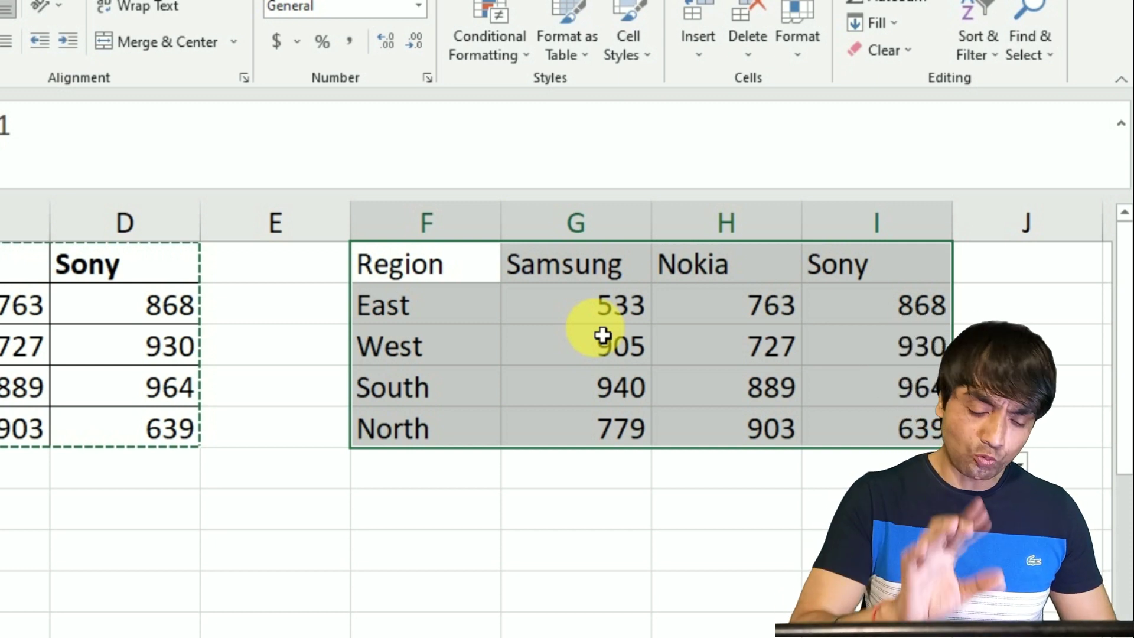
Replace every "=" with "x=" in the linked copy F1:I5 to turn its formulas into text
key("ctrl+h")
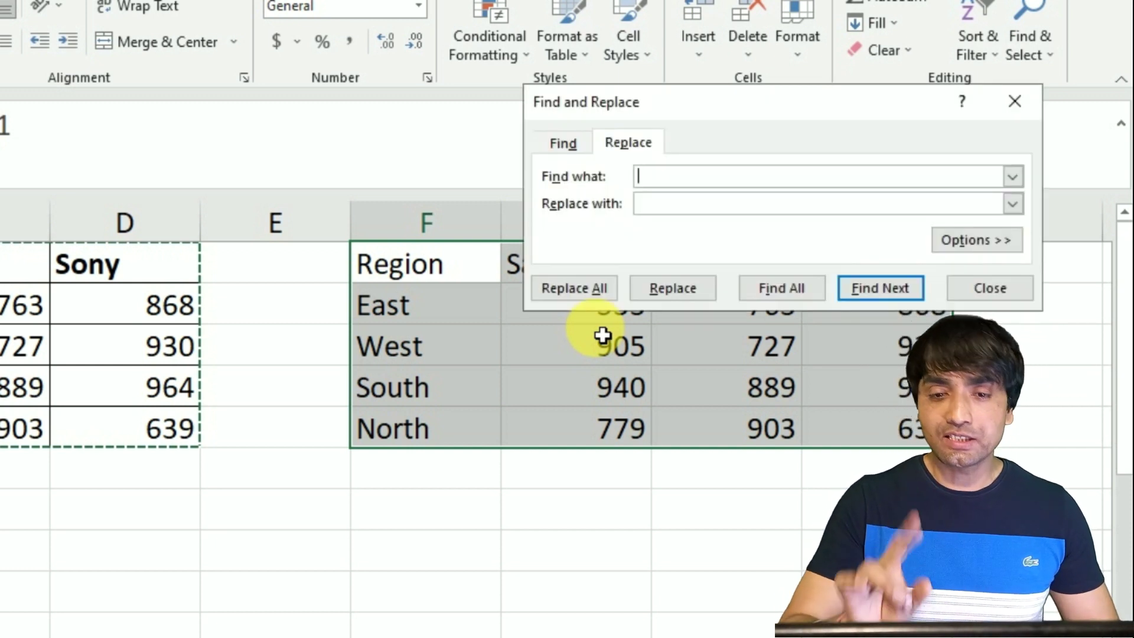
type("=")
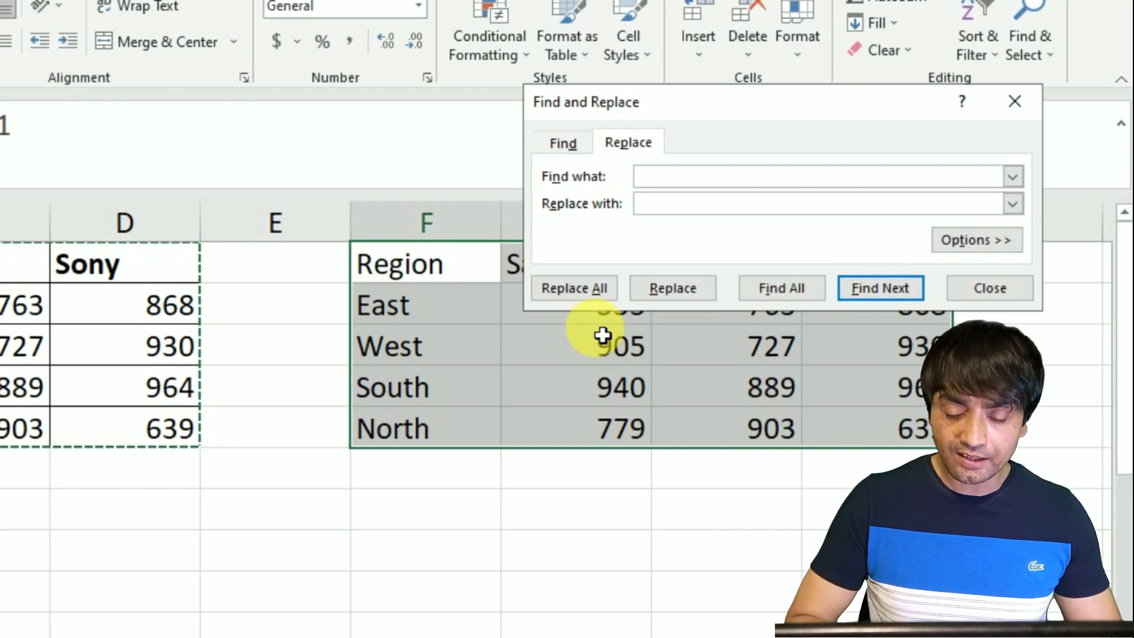
left_click(673, 208)
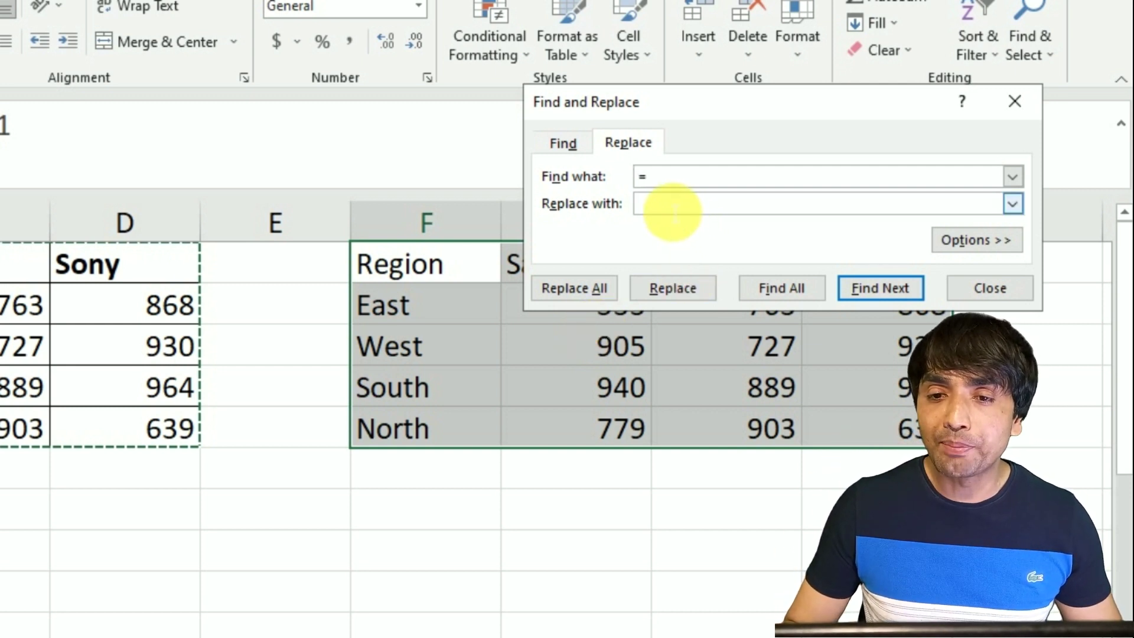
type("x=")
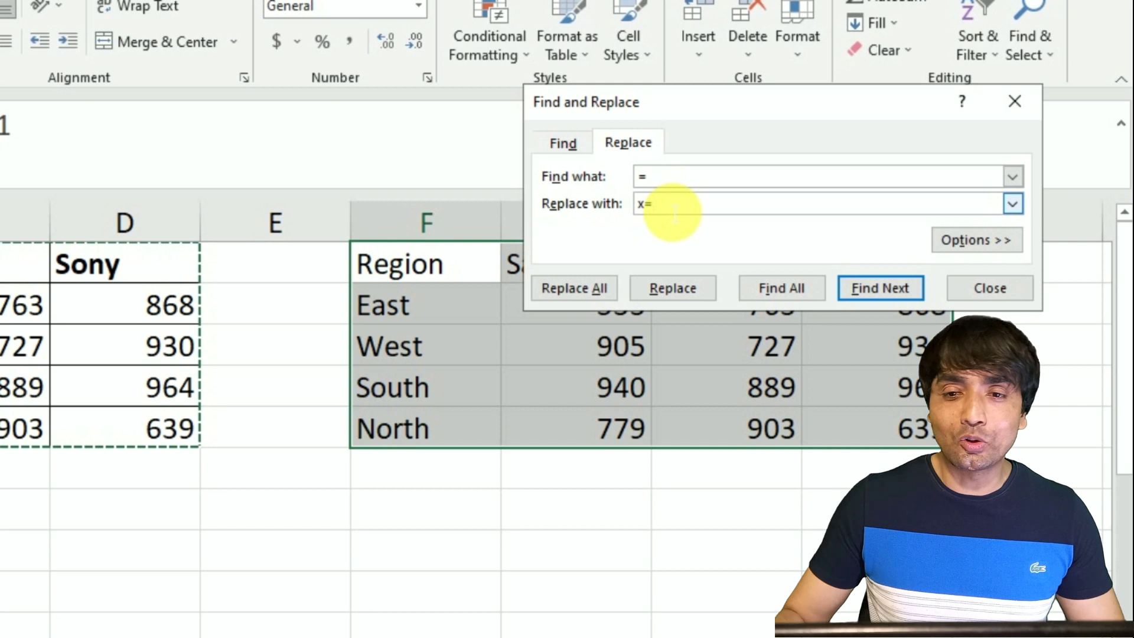
left_click(580, 284)
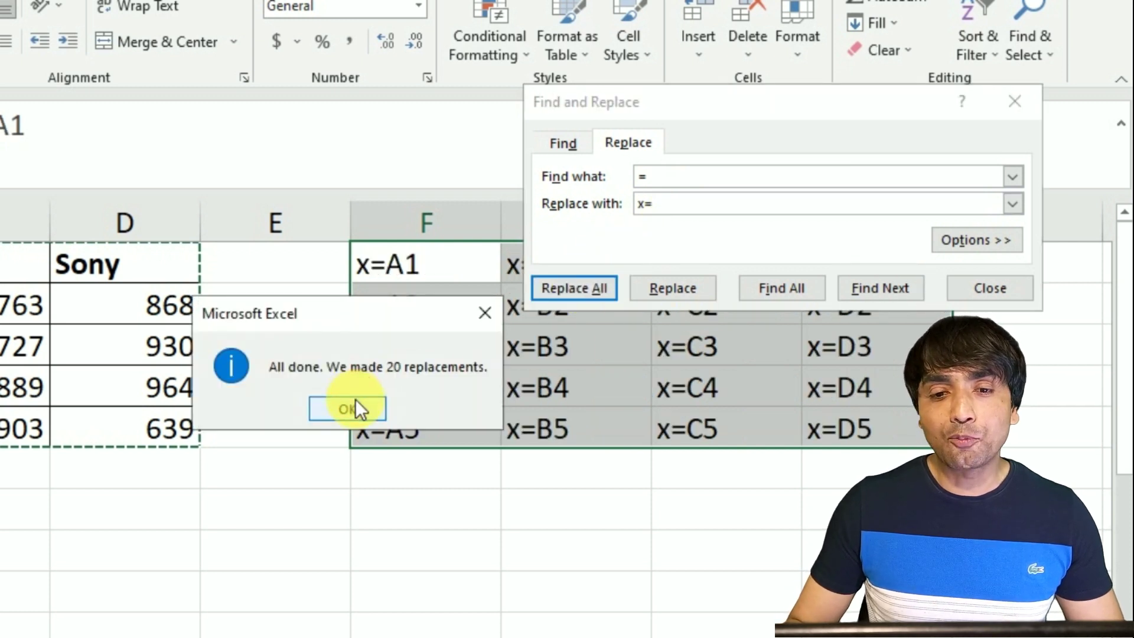
left_click(355, 404)
left_click(986, 287)
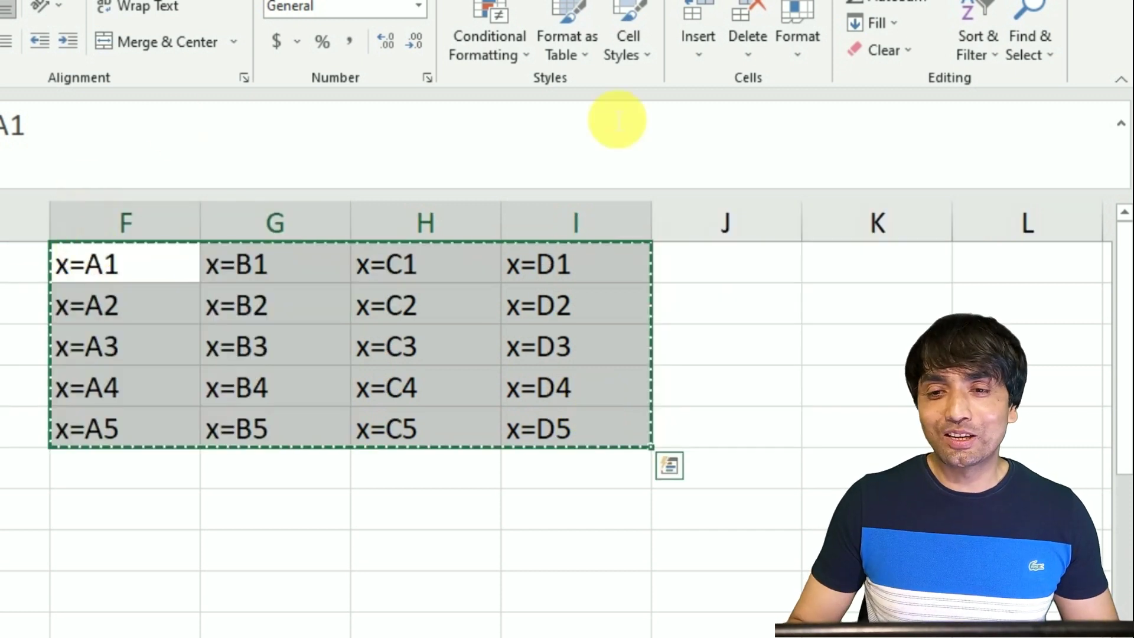
Copy the text formulas in F1:I5 and paste them transposed starting at K1
left_click(817, 266)
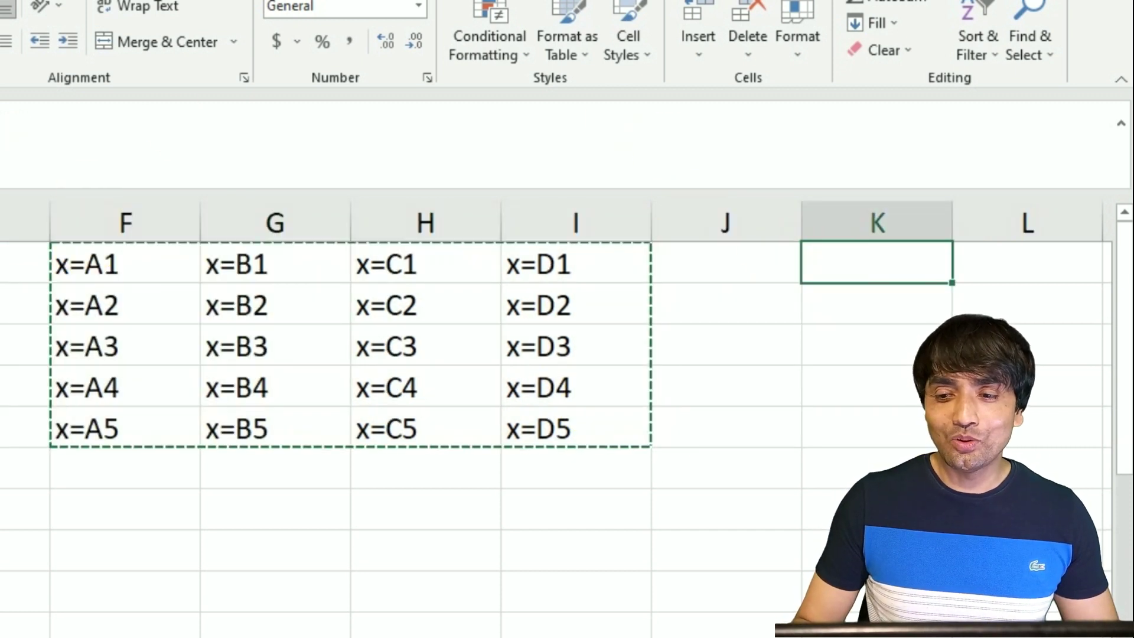
scroll(567, 355, "right", 3)
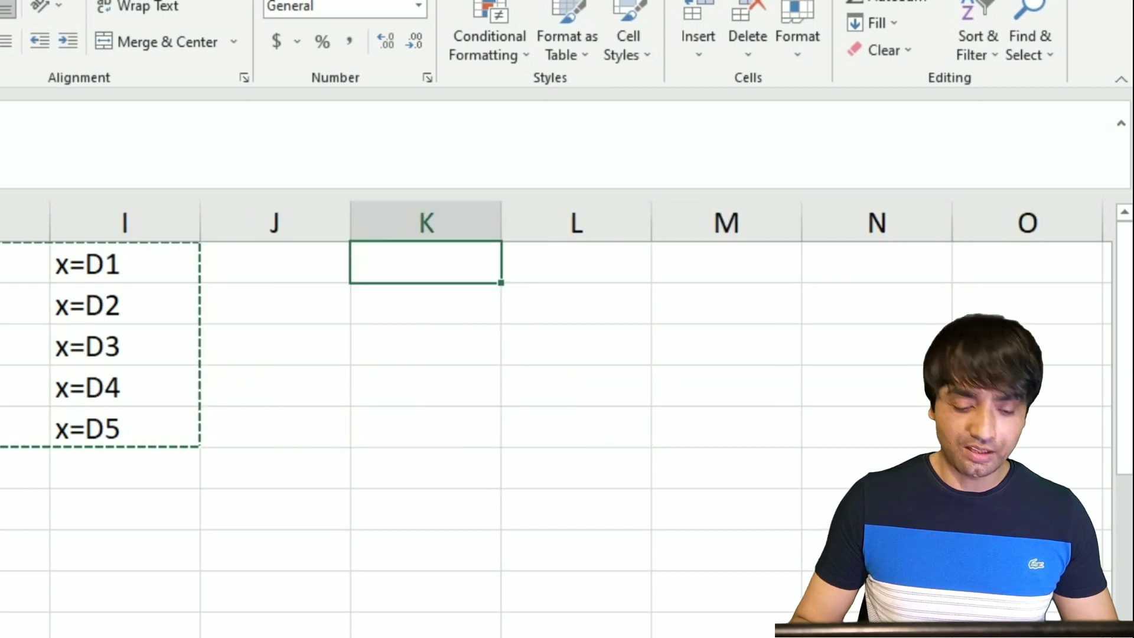
key("ctrl+alt+v")
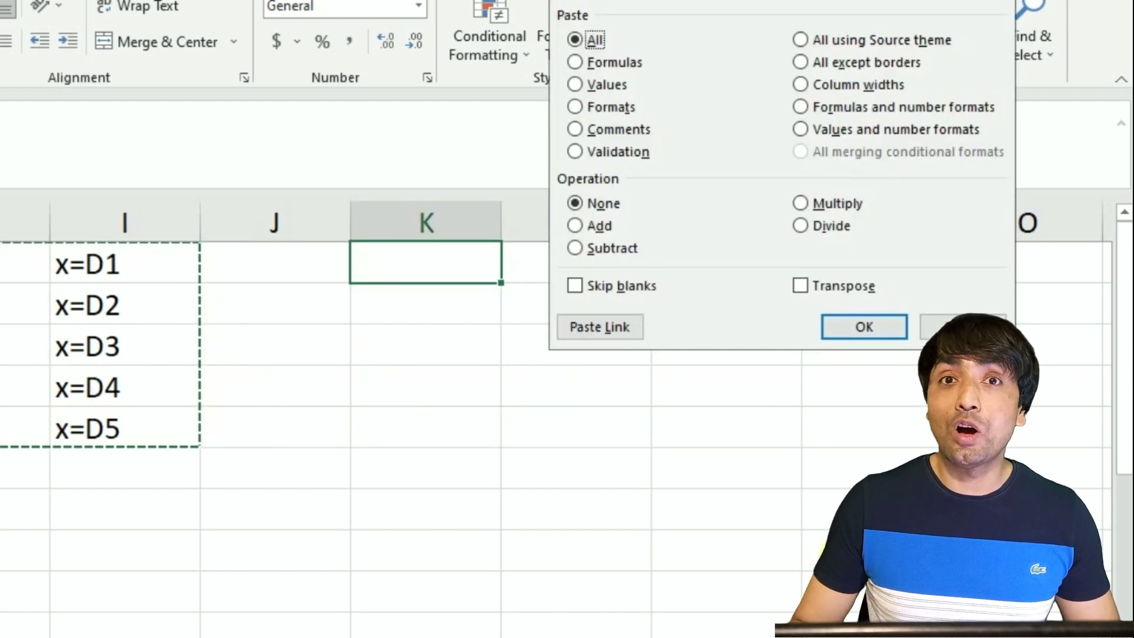
left_click(804, 283)
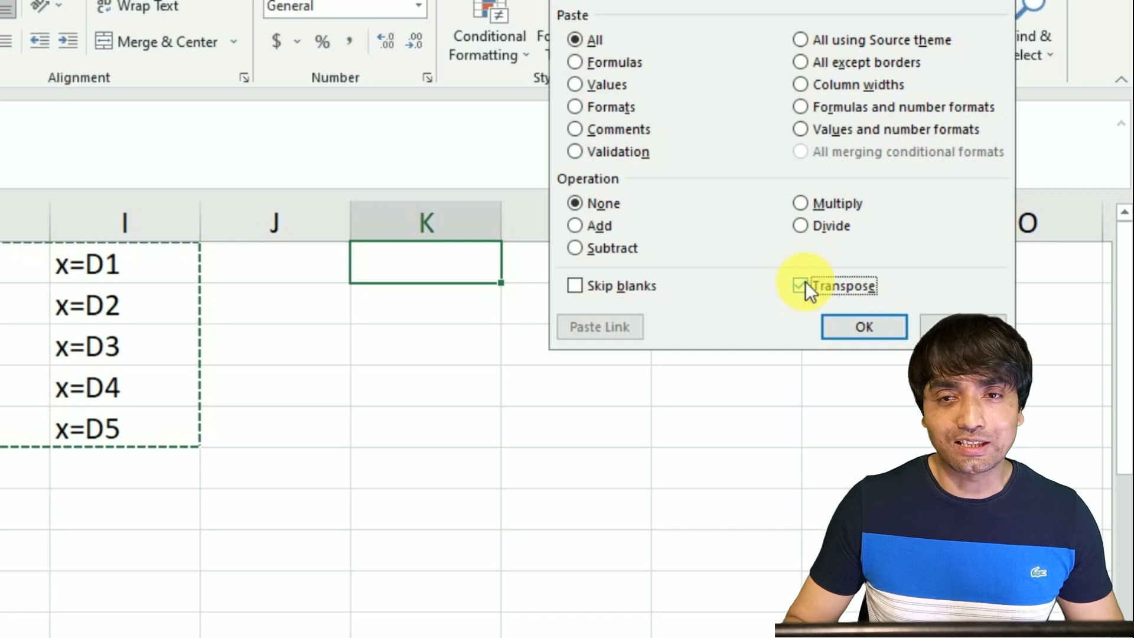
key("Return")
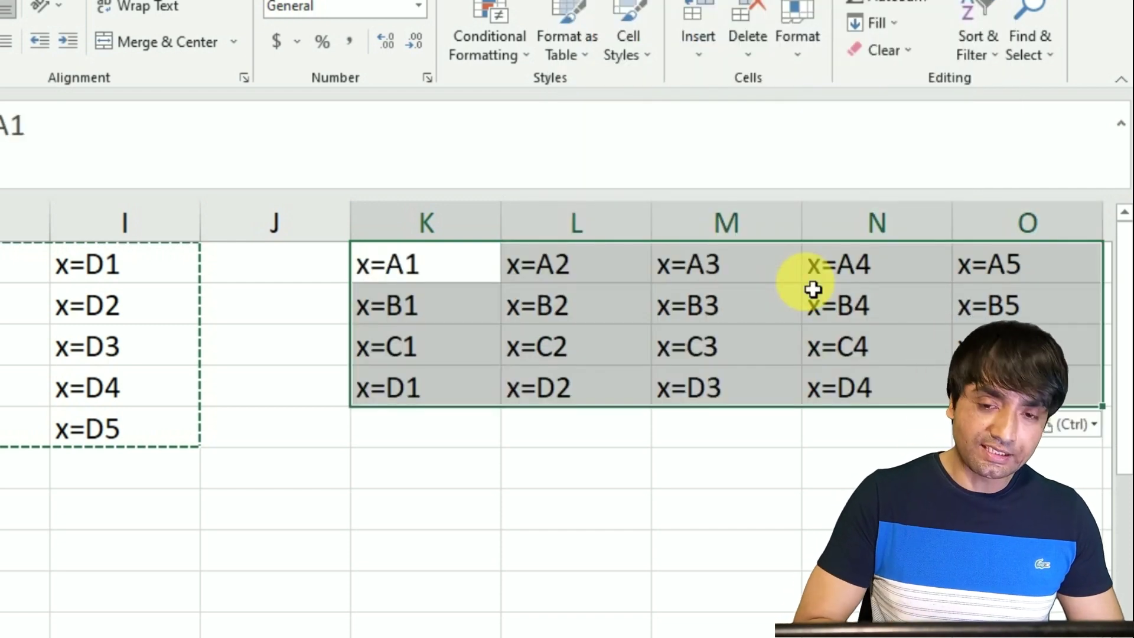
Replace every "x=" with "=" in the transposed range K1:O4 to restore the linking formulas
key("ctrl+h")
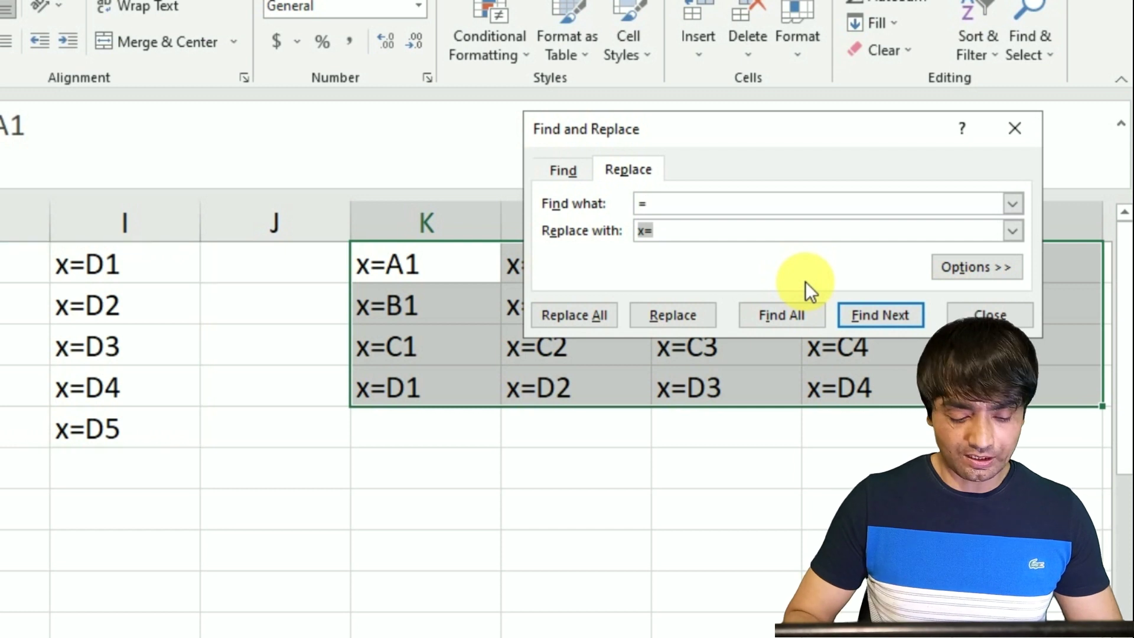
left_click_drag(668, 208, 578, 211)
type("x=")
key("Tab")
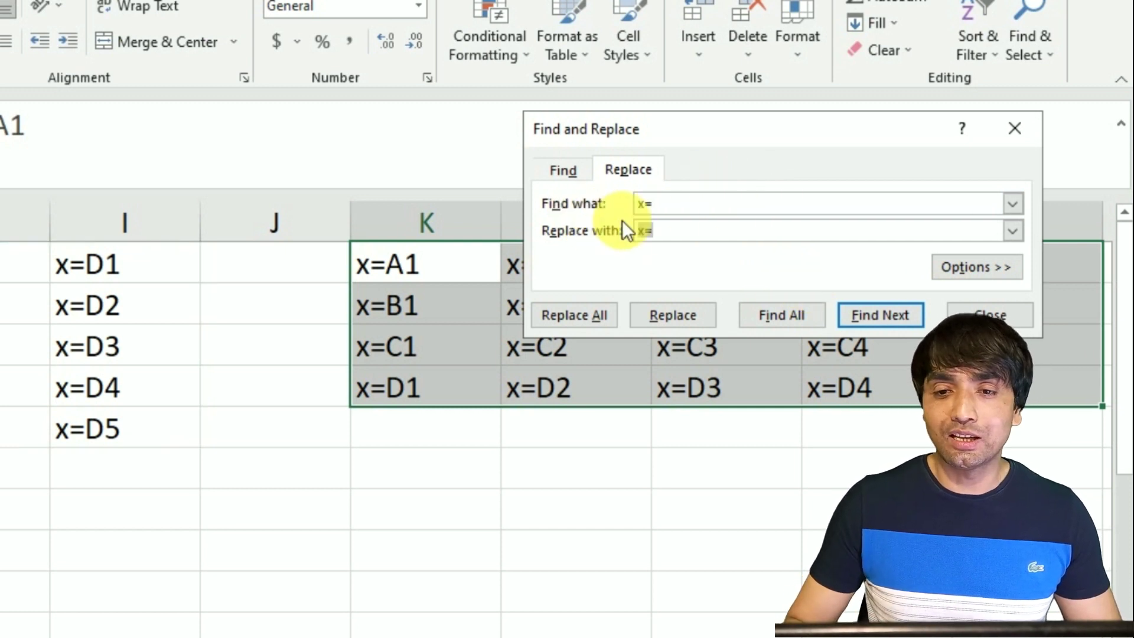
key("BackSpace")
type("=")
left_click(593, 320)
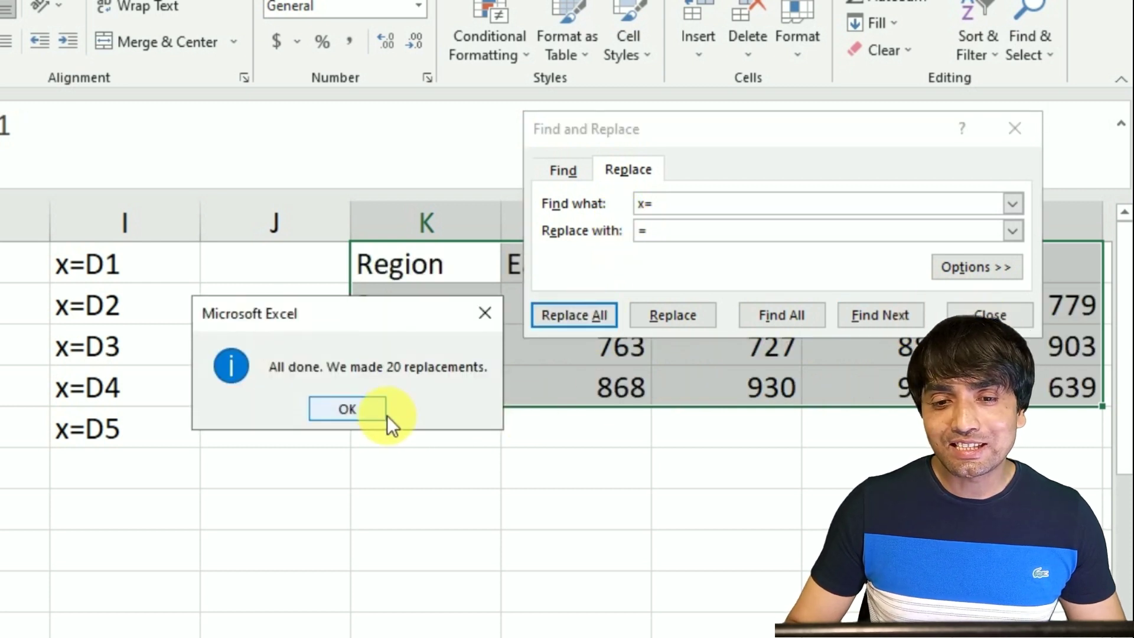
left_click(390, 418)
left_click(579, 509)
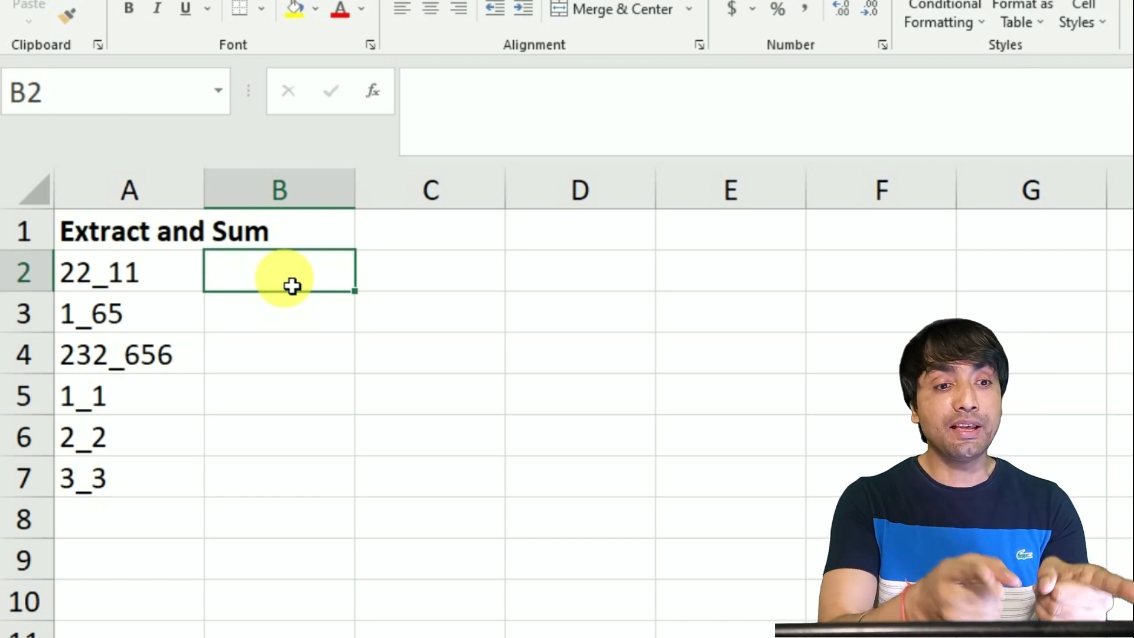
Try entering the joined numbers 2211, 165 and 232656 manually in B2:B4, and clear B2:B5
type("2211")
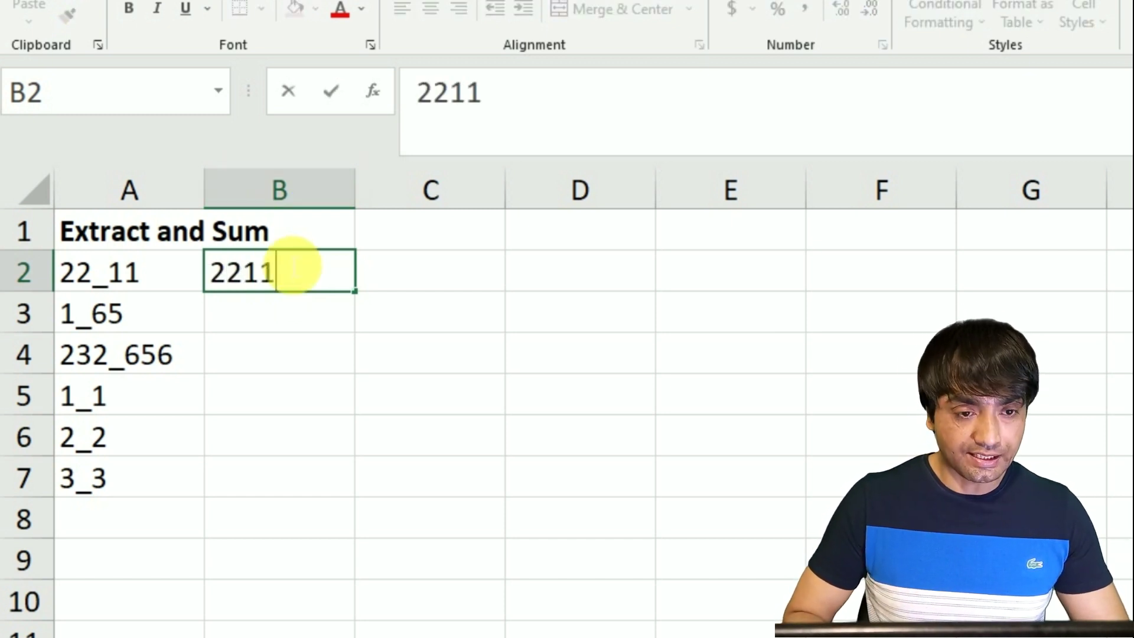
key("Return")
type("165")
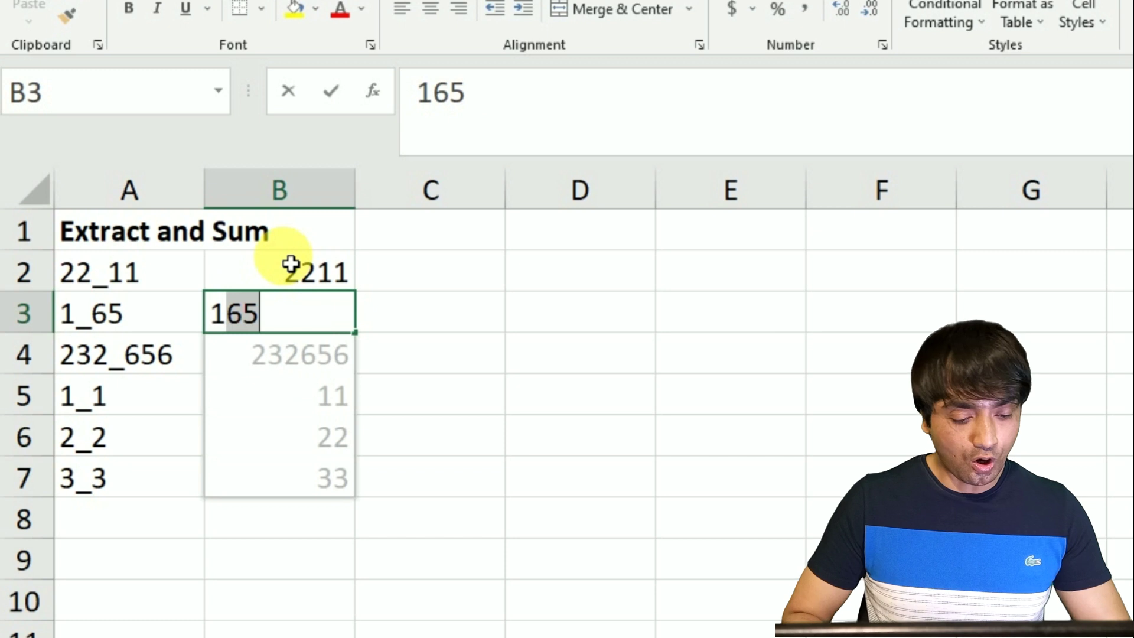
key("Return")
type("23")
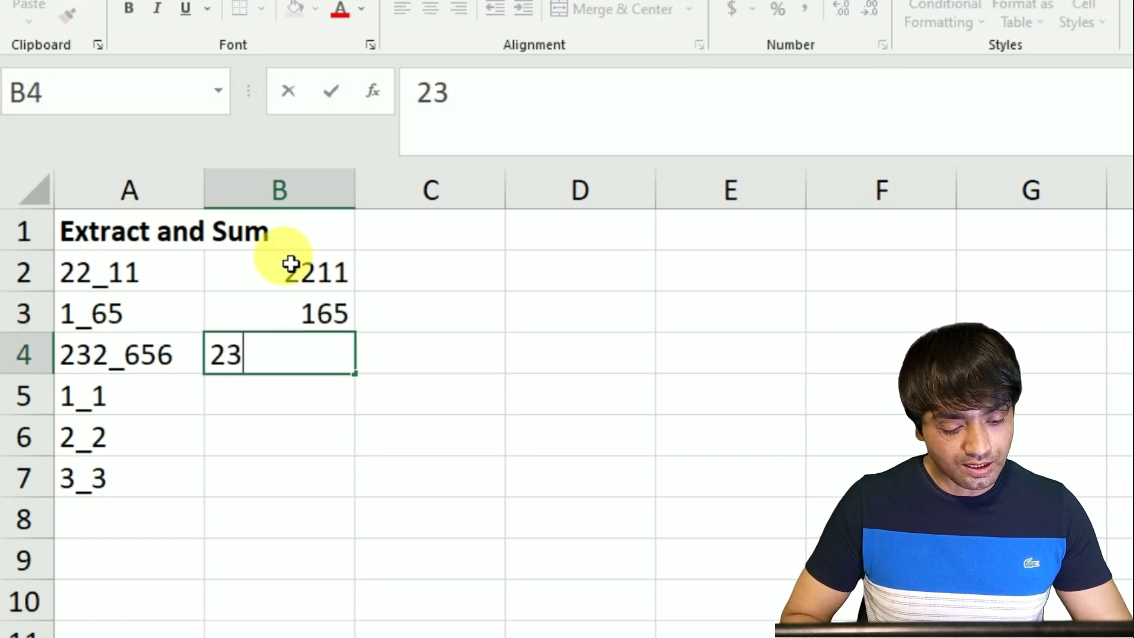
type("2656")
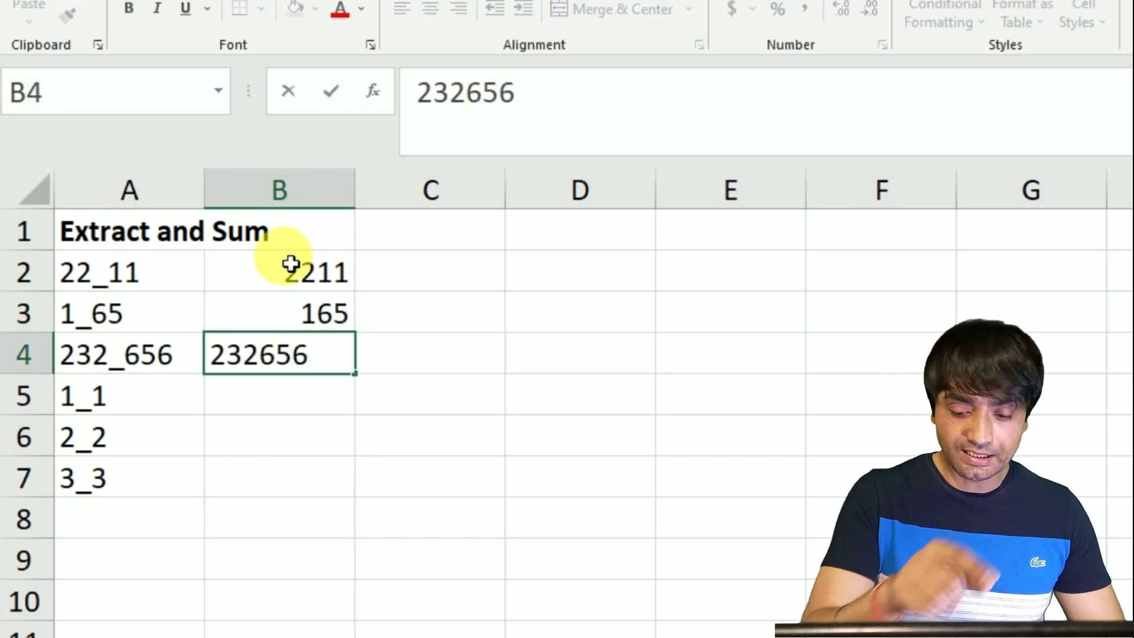
key("Return")
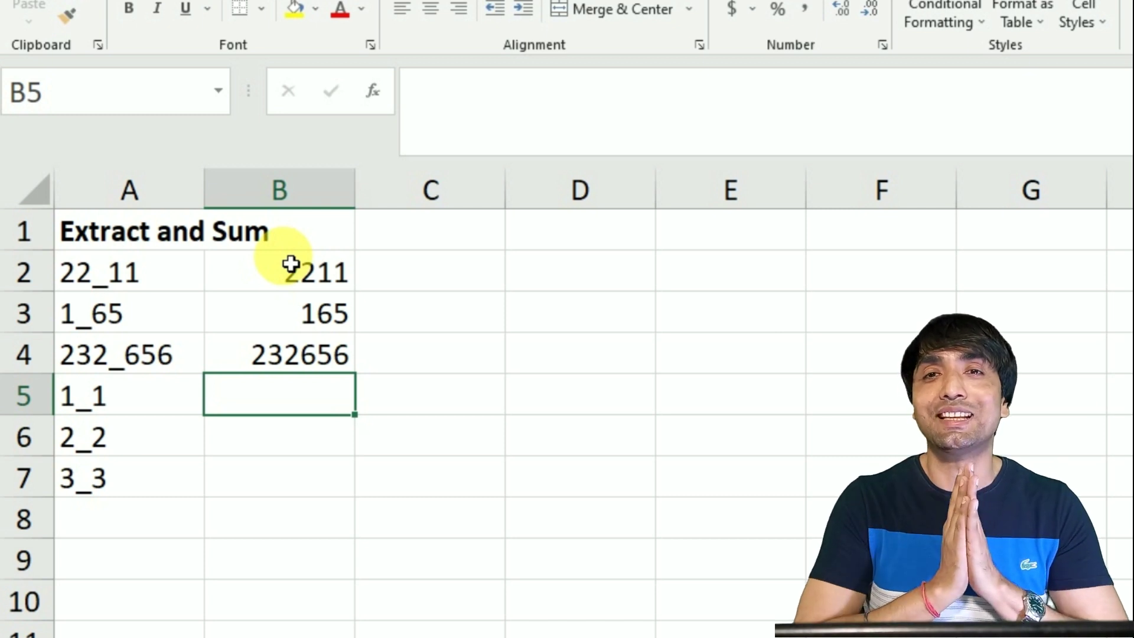
left_click_drag(291, 263, 299, 407)
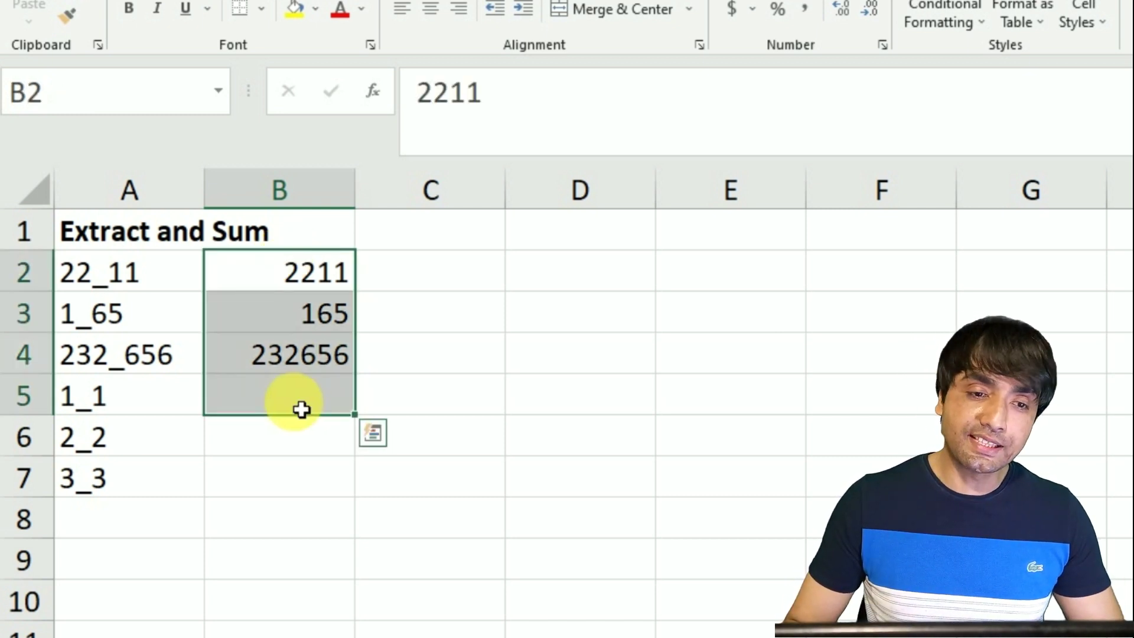
key("Delete")
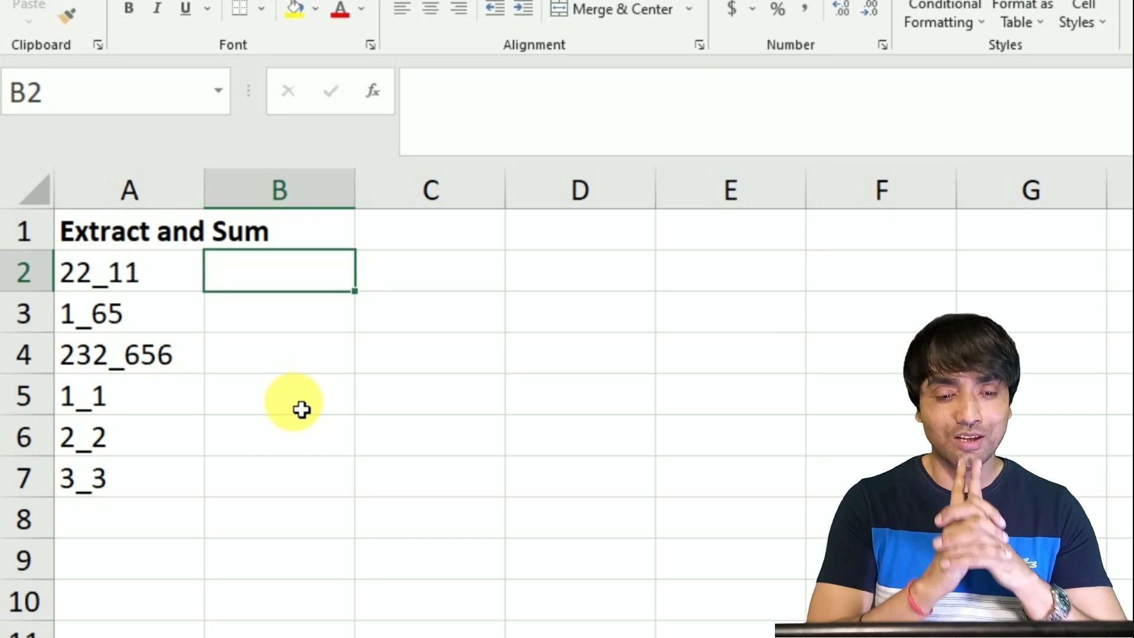
Enter =NUMBERVALUE(A2,".","_") in B2 to join the numbers around the underscore, and select that cell
type("=numb")
key("Tab")
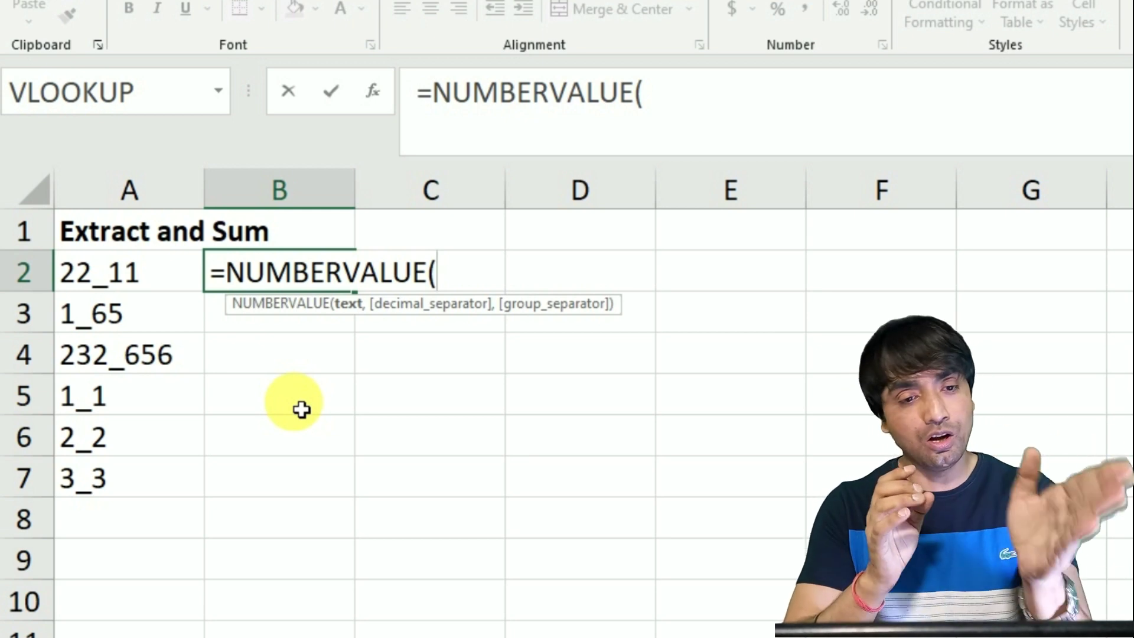
left_click(111, 269)
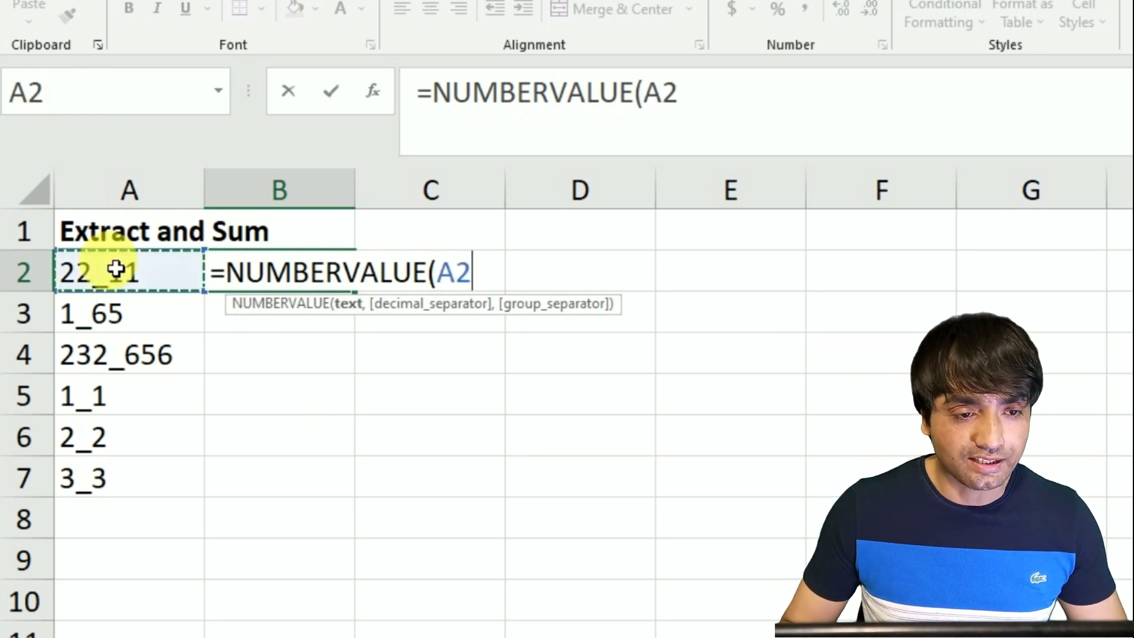
type(",")
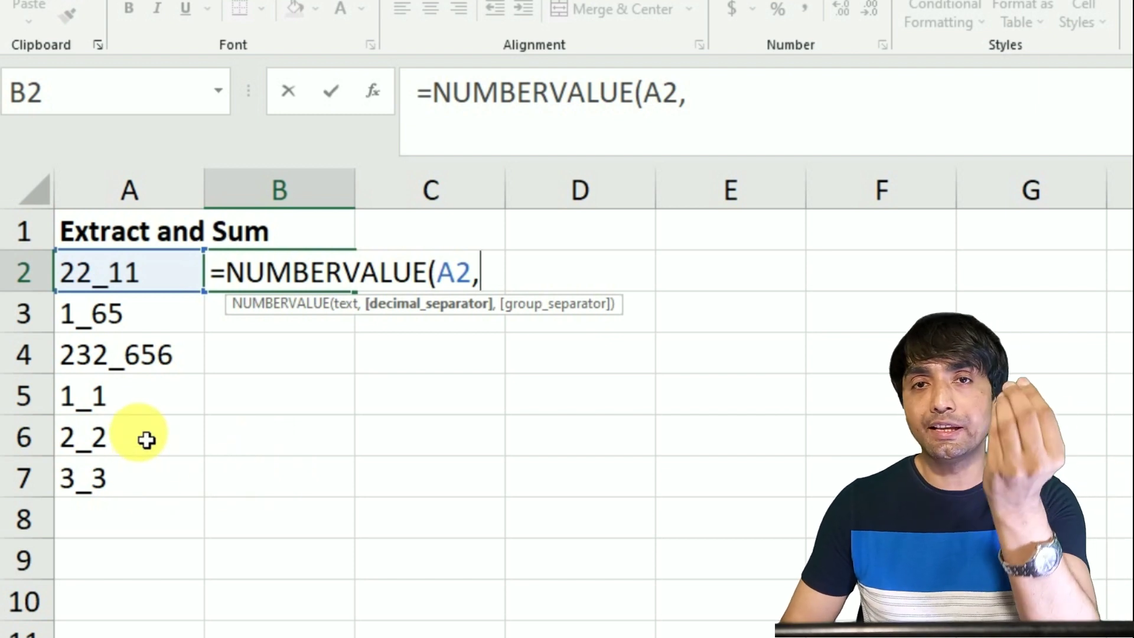
type("\".\"")
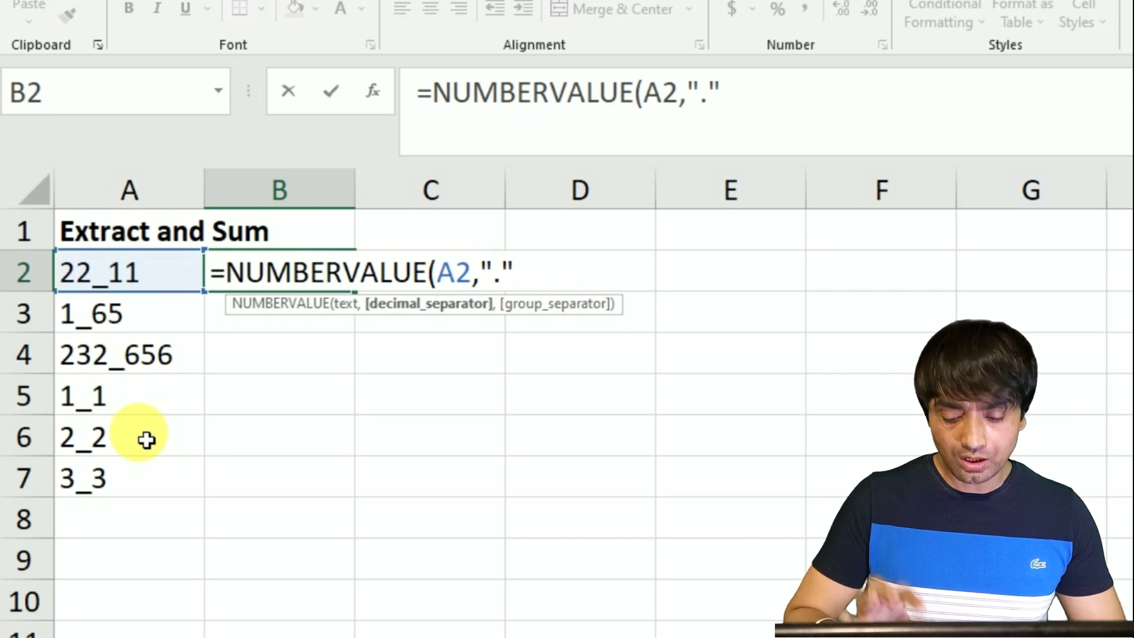
type(",")
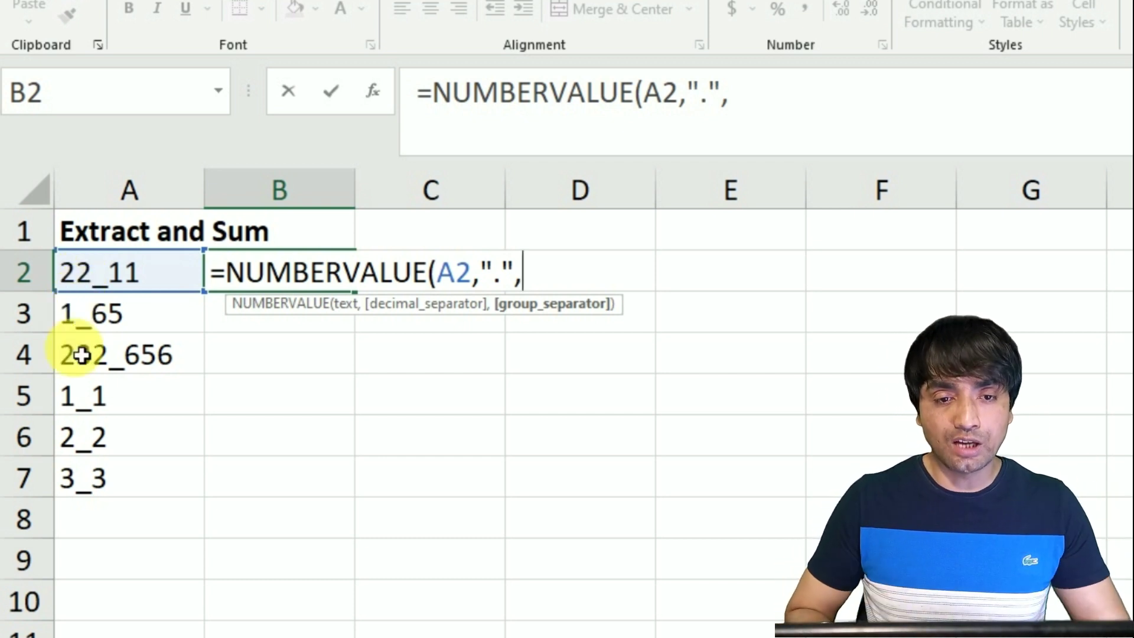
type("\"_")
type(")")
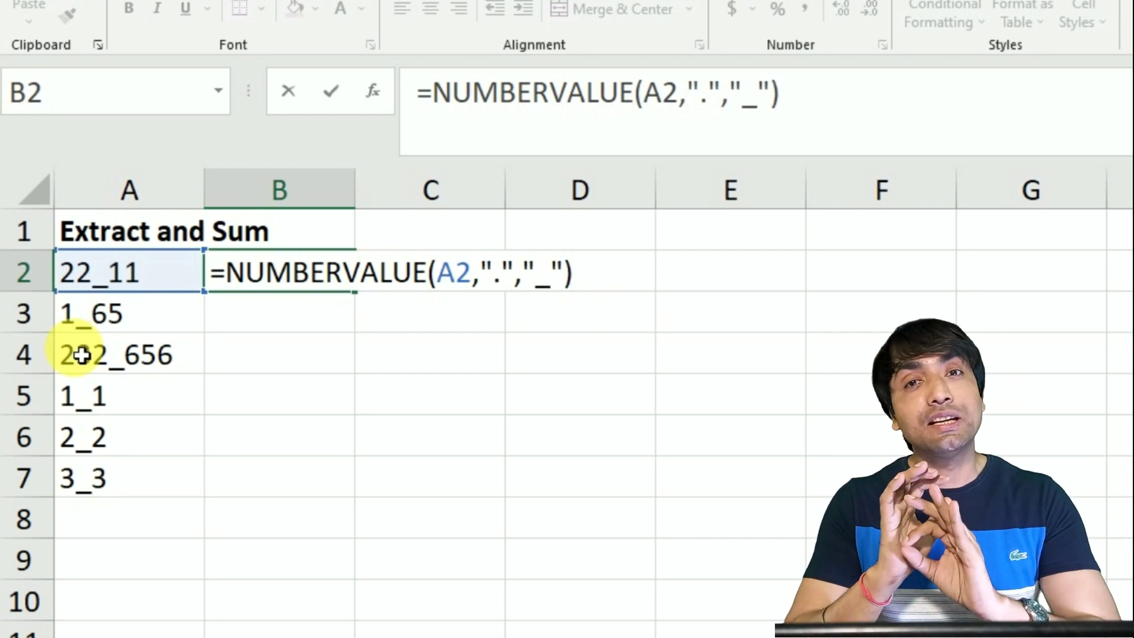
key("Return")
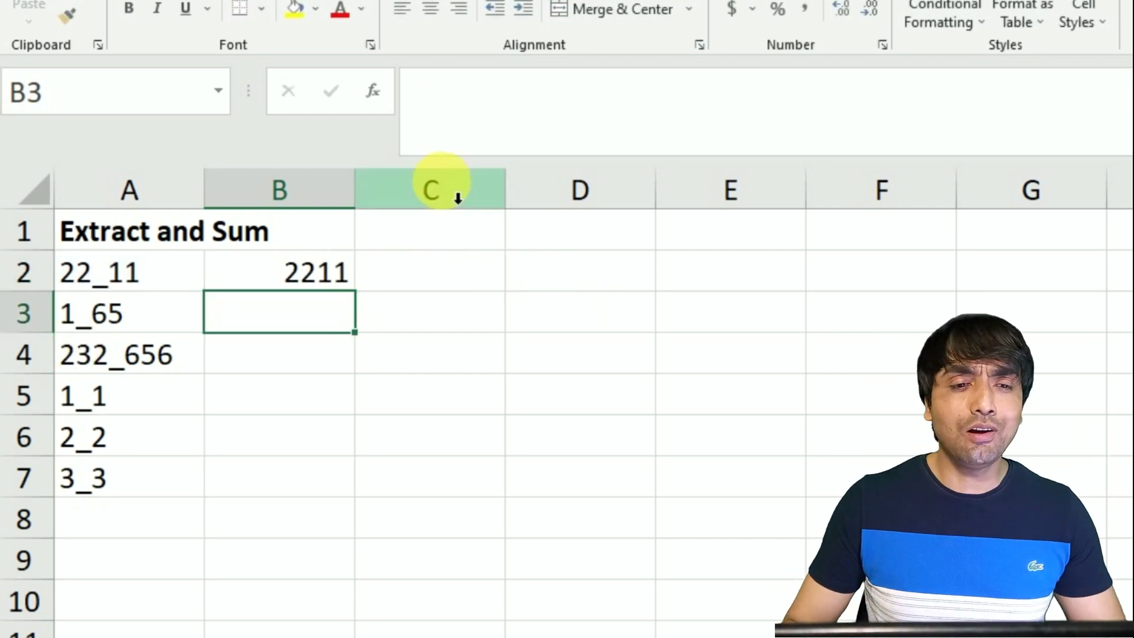
left_click(321, 274)
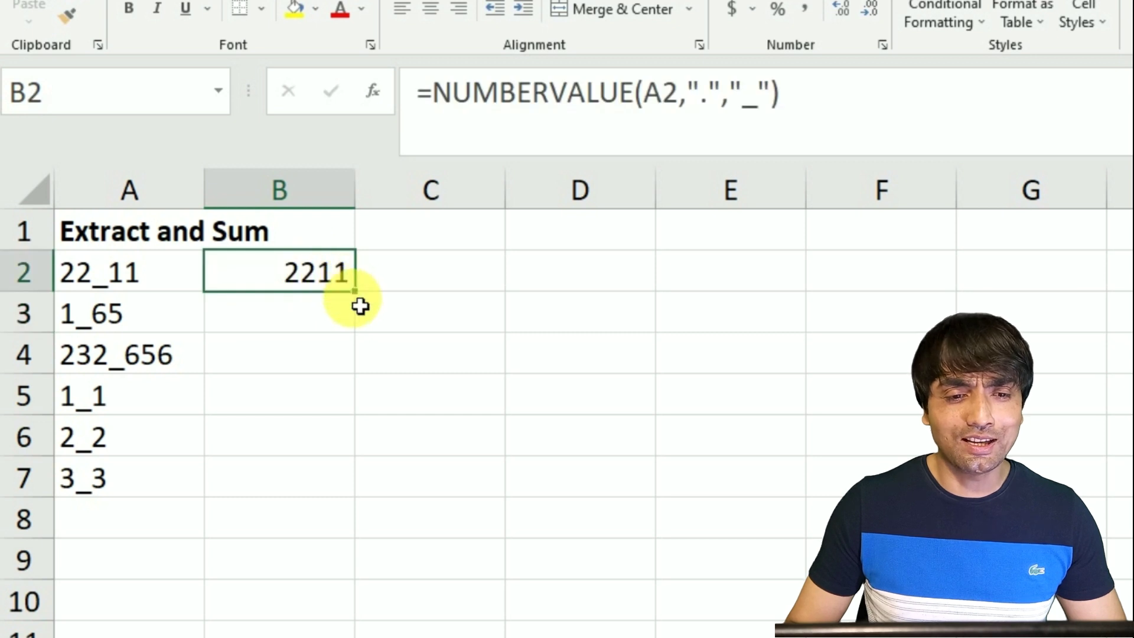
Fill the NUMBERVALUE formula from B2 down to B7 and total the column with =SUM(B2:B7) in B8
double_click(356, 293)
key("ctrl+Down")
key("Down")
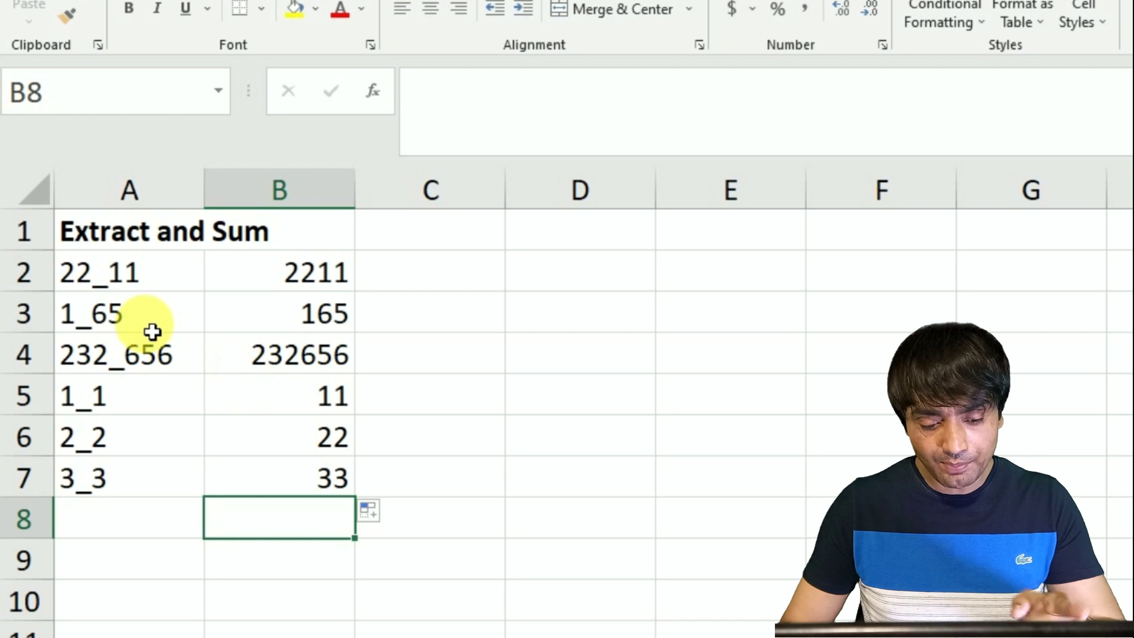
key("alt+equal")
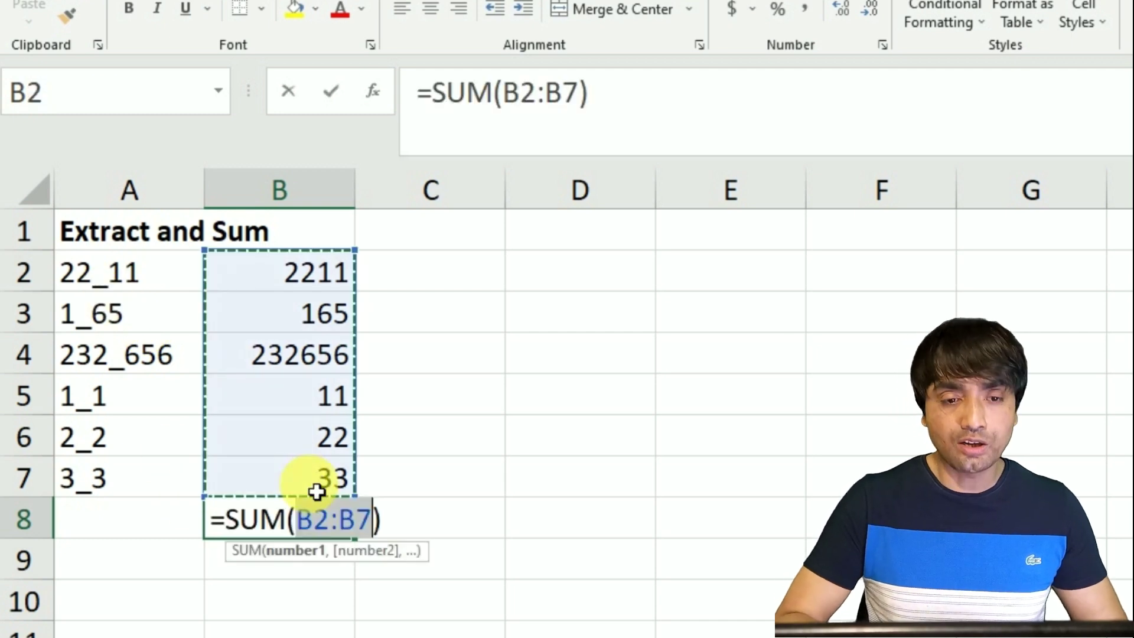
key("Return")
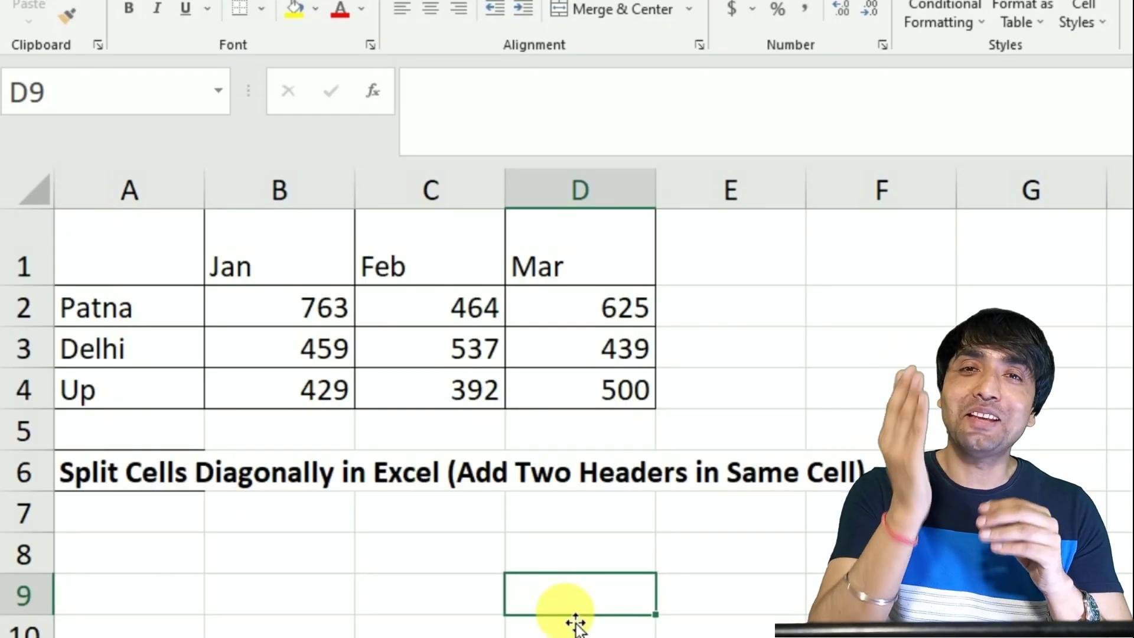
Fill the empty header cell A1 of the month and city table with the standard light blue colour
left_click(176, 255)
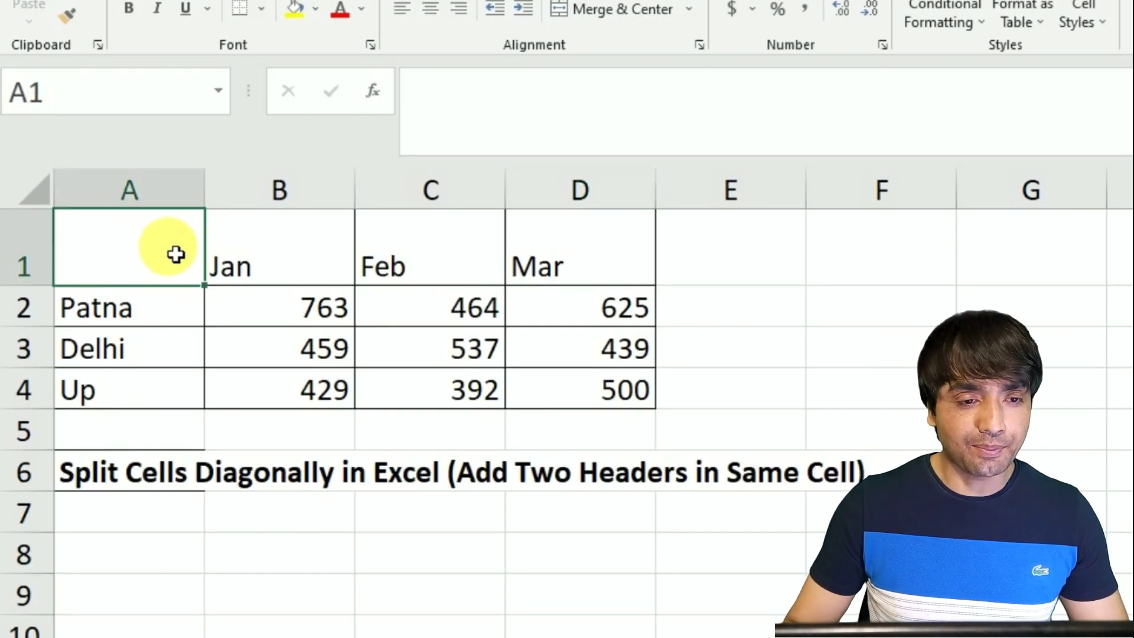
left_click(314, 9)
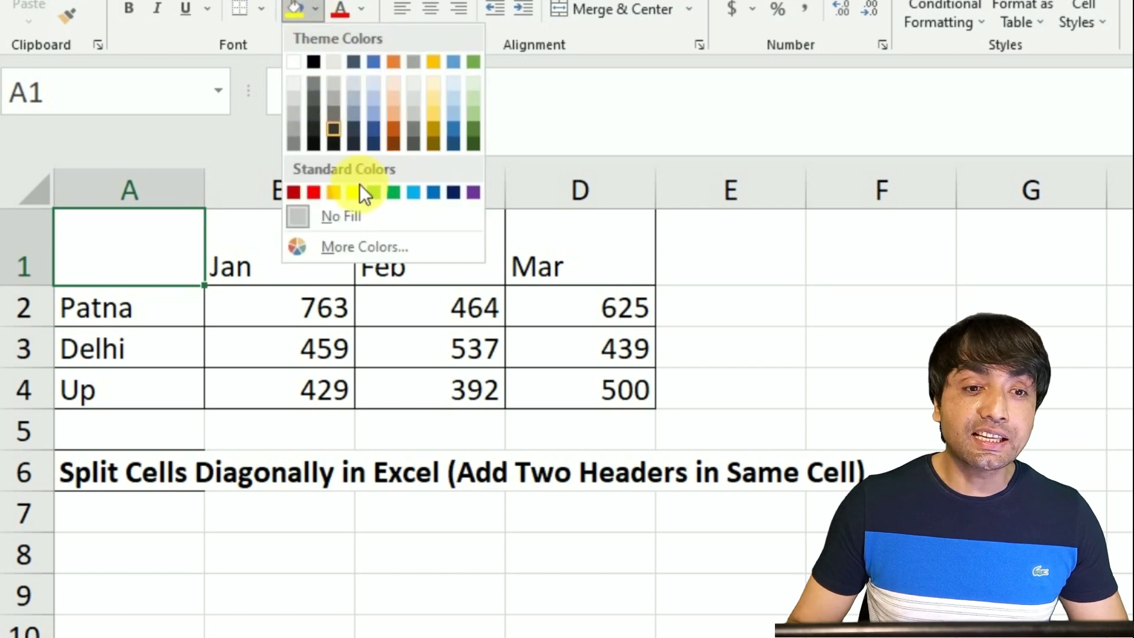
left_click(414, 193)
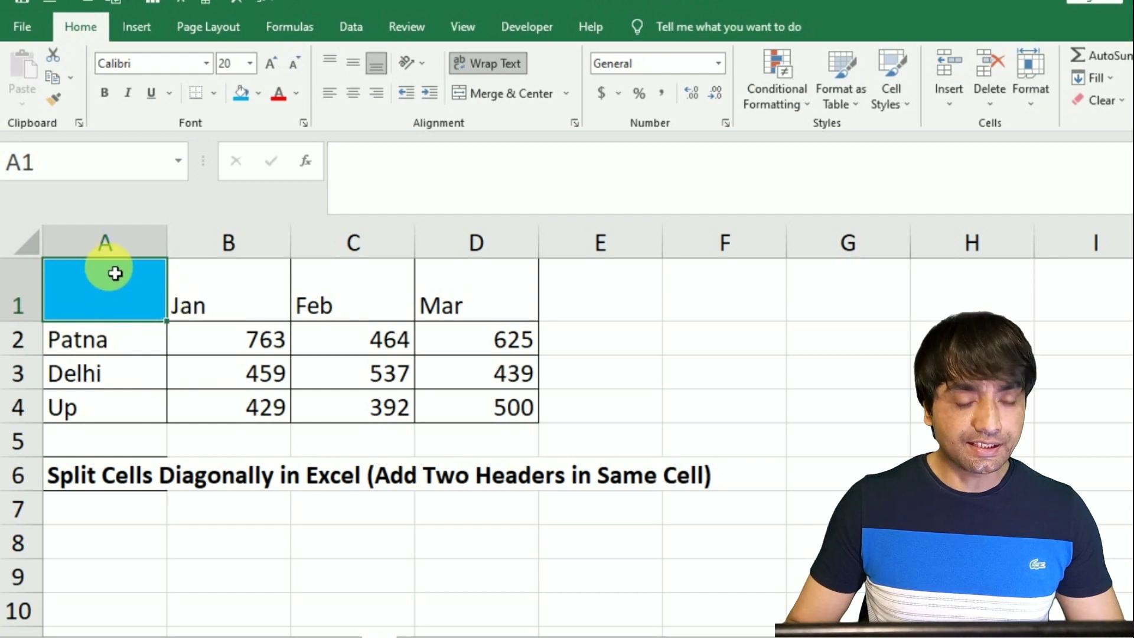
Enter "Month" and "Location" on two separate lines in cell A1 and select that cell again
type("Month")
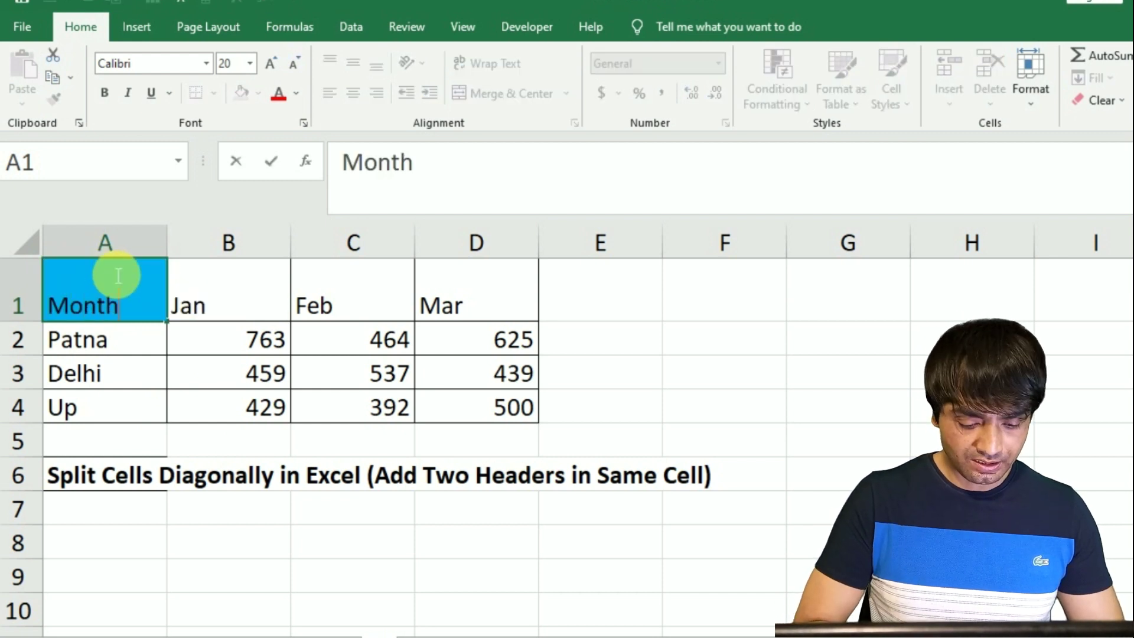
key("alt+Return")
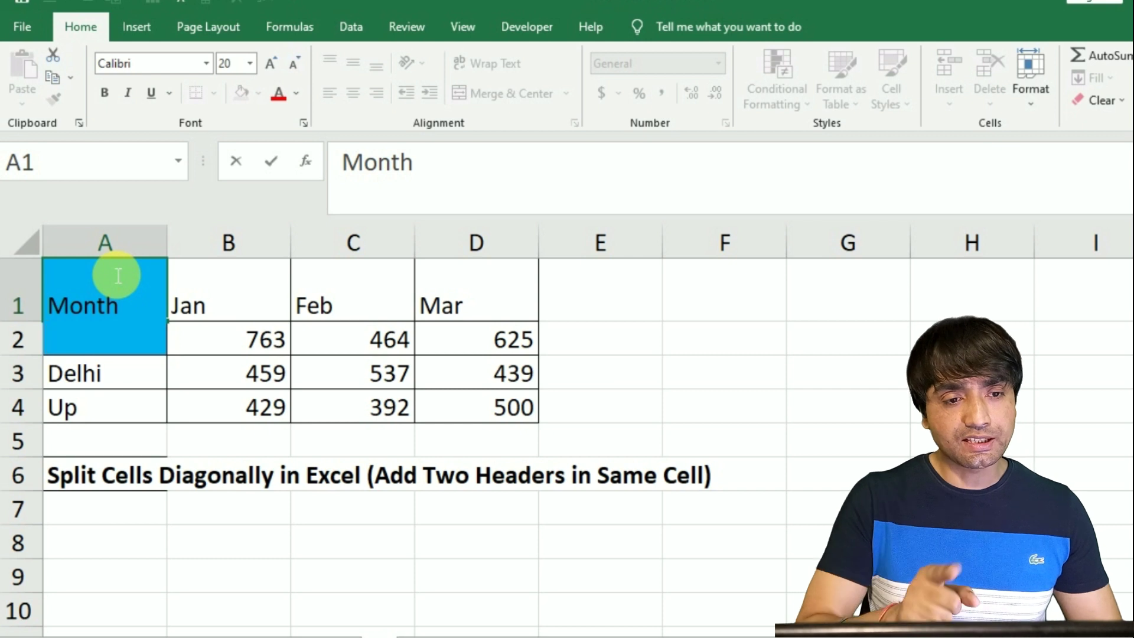
type("Location")
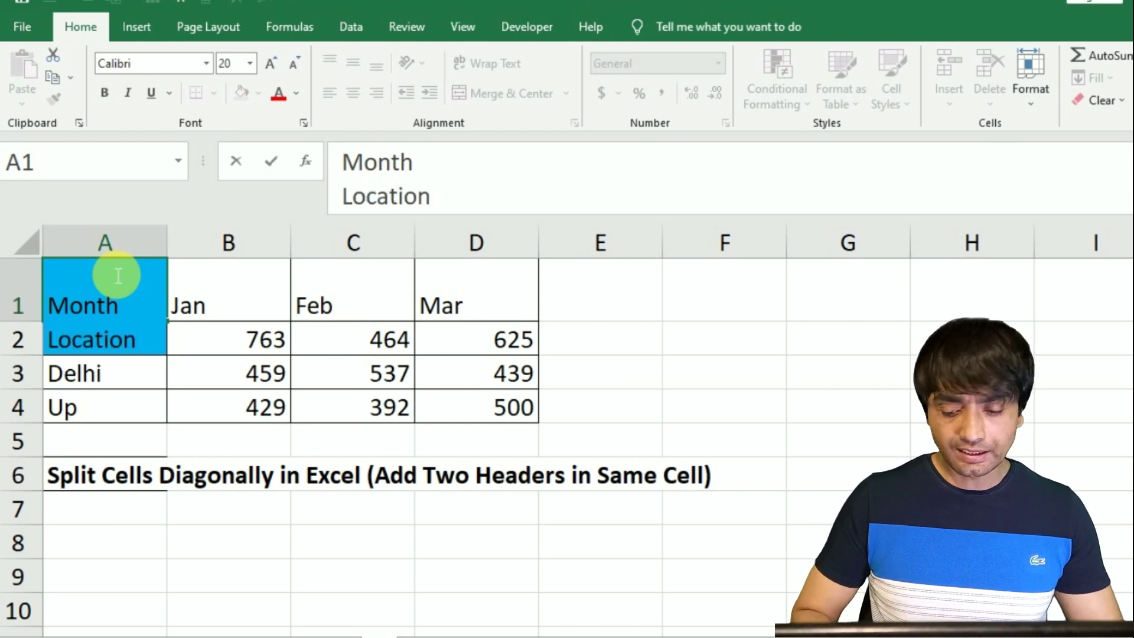
key("Return")
left_click(114, 271)
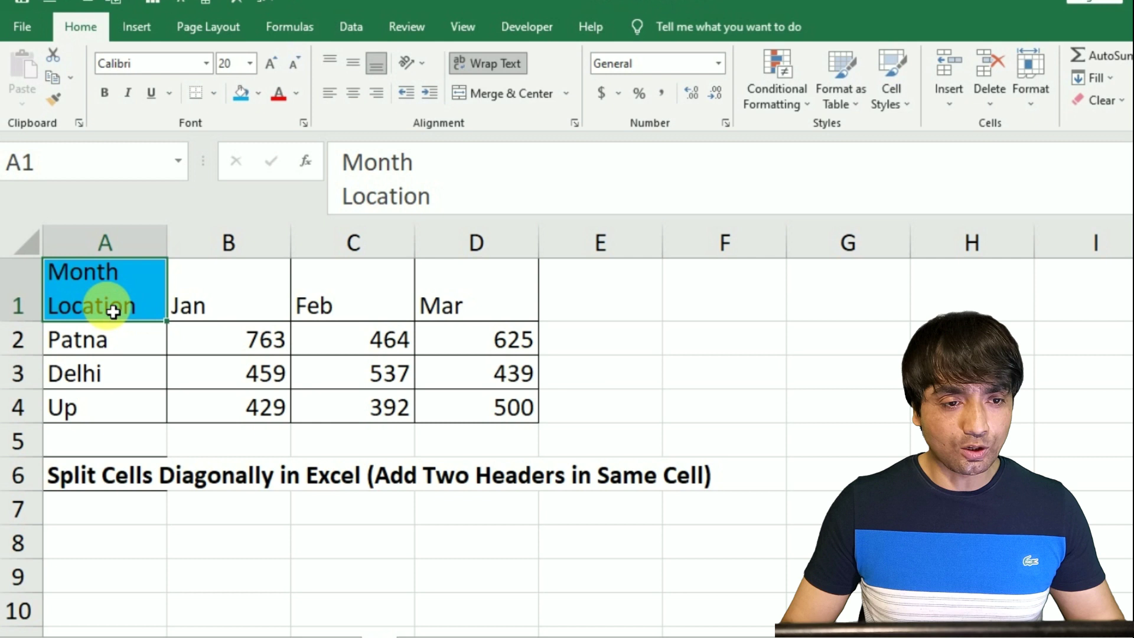
Apply a thick dashed diagonal border to A1 running from the upper-left to the lower-right corner
key("ctrl+1")
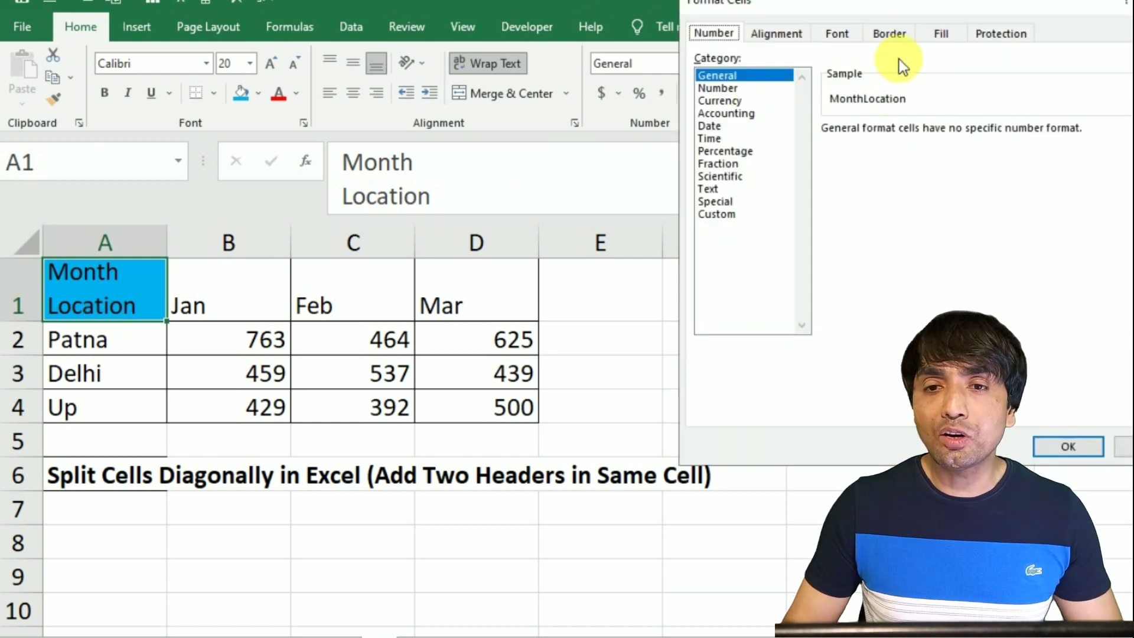
left_click(897, 35)
left_click(1043, 260)
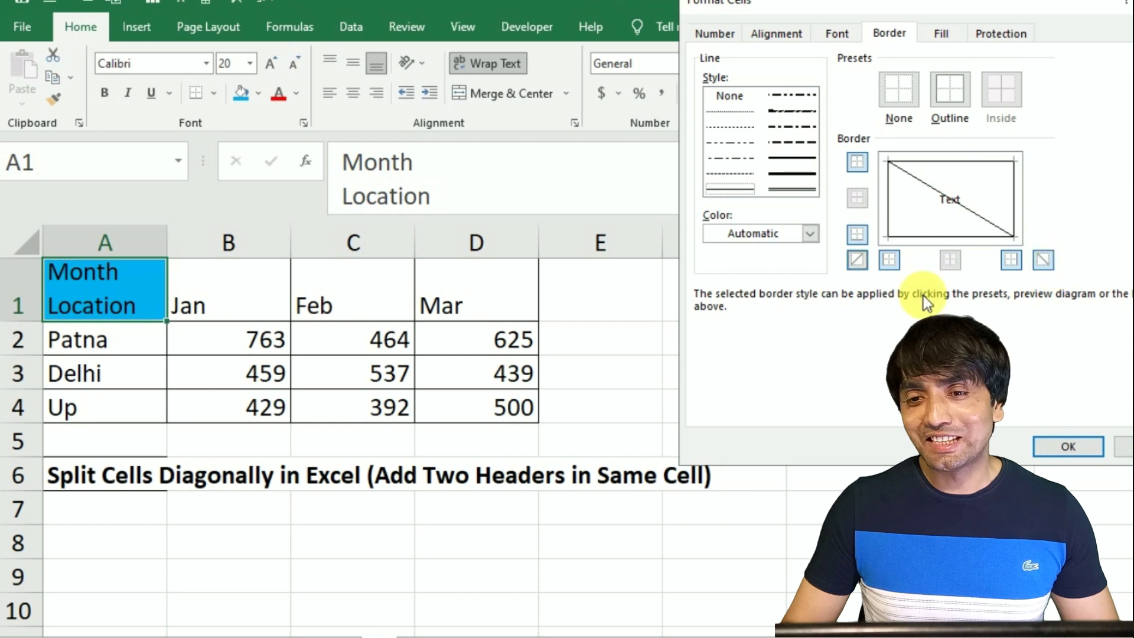
left_click(856, 260)
left_click(858, 262)
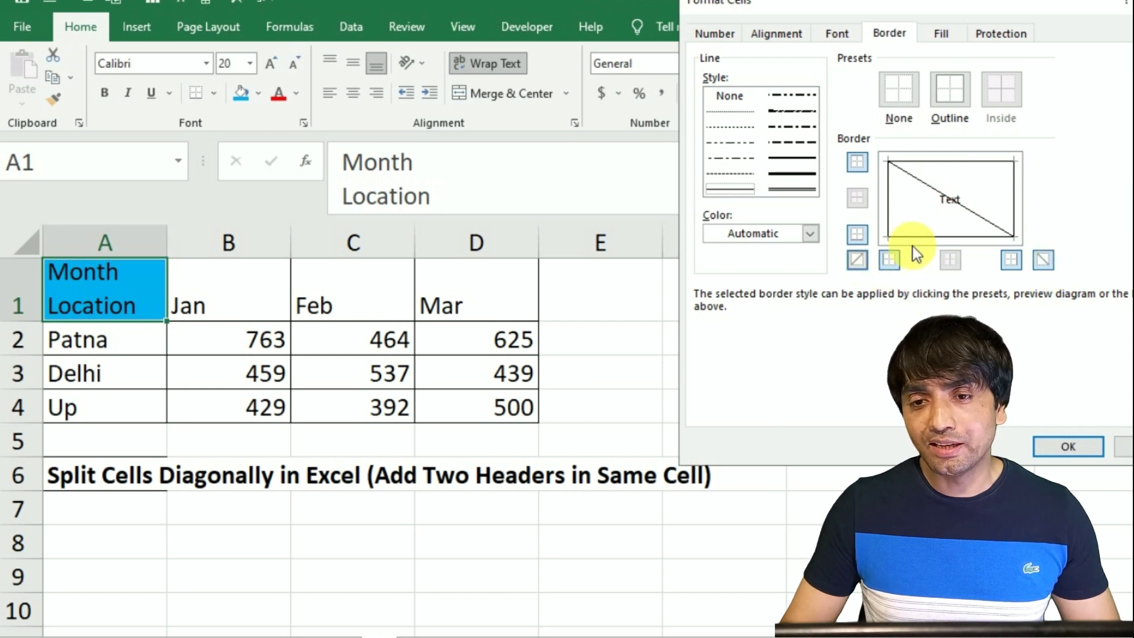
left_click(785, 142)
left_click(972, 209)
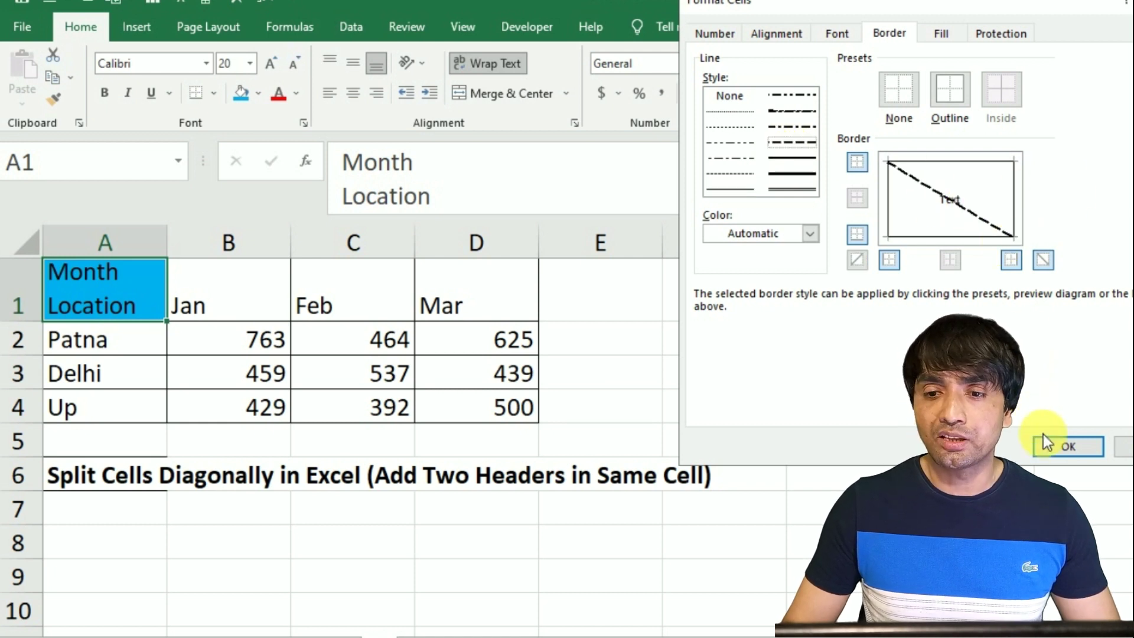
left_click(1056, 445)
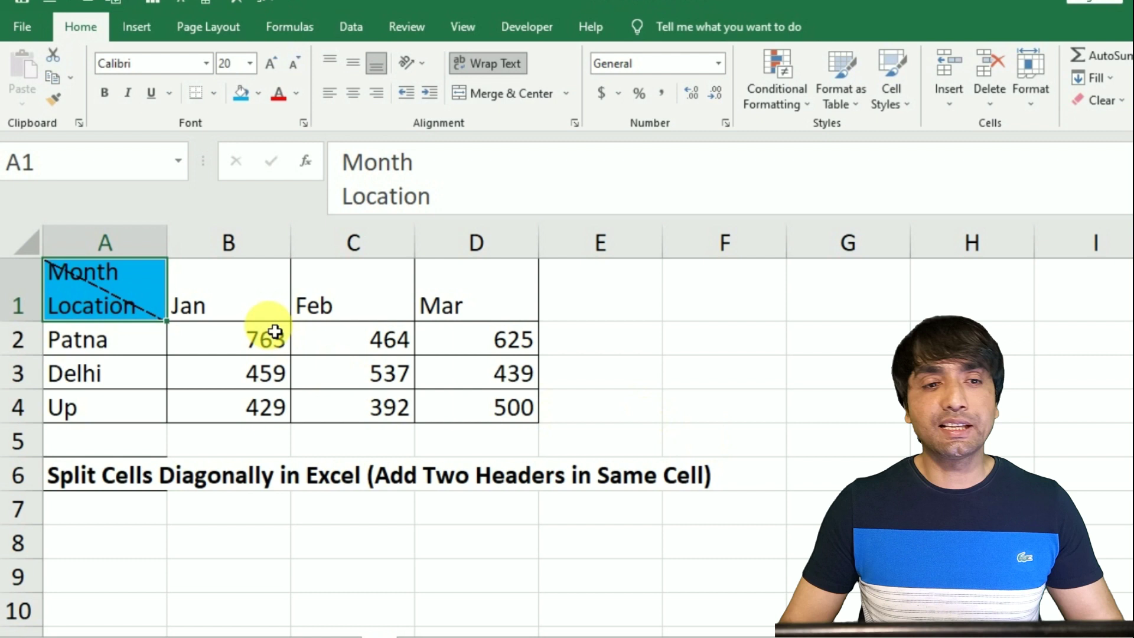
Insert leading spaces before "Month" in A1 so the word sits above the diagonal at the cell's right edge
left_click(346, 161)
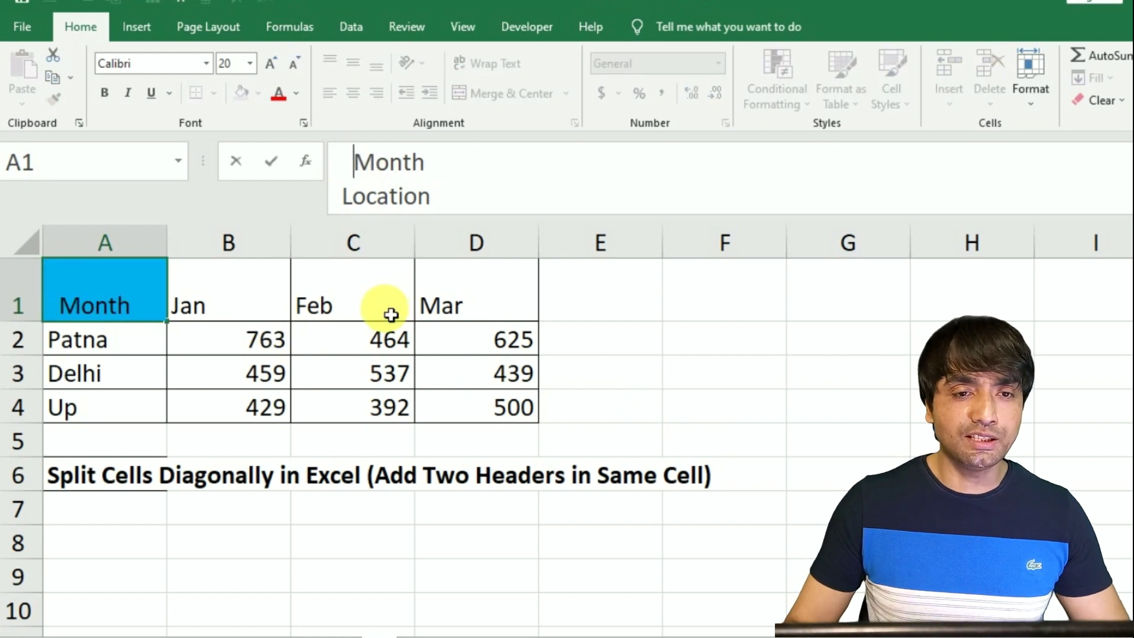
key("Return")
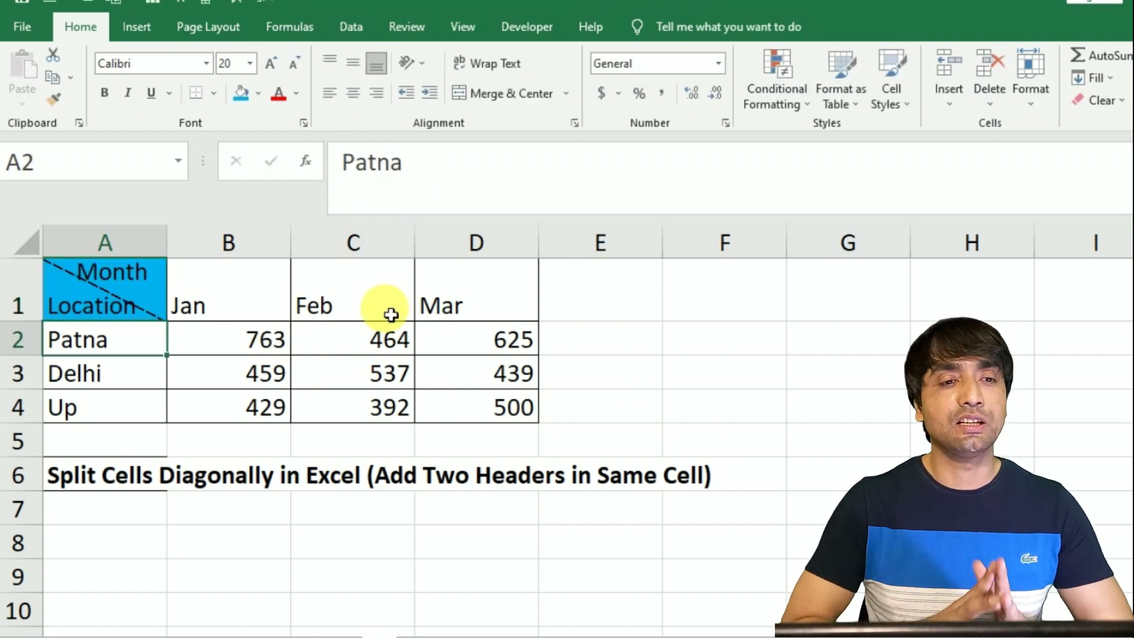
left_click(112, 309)
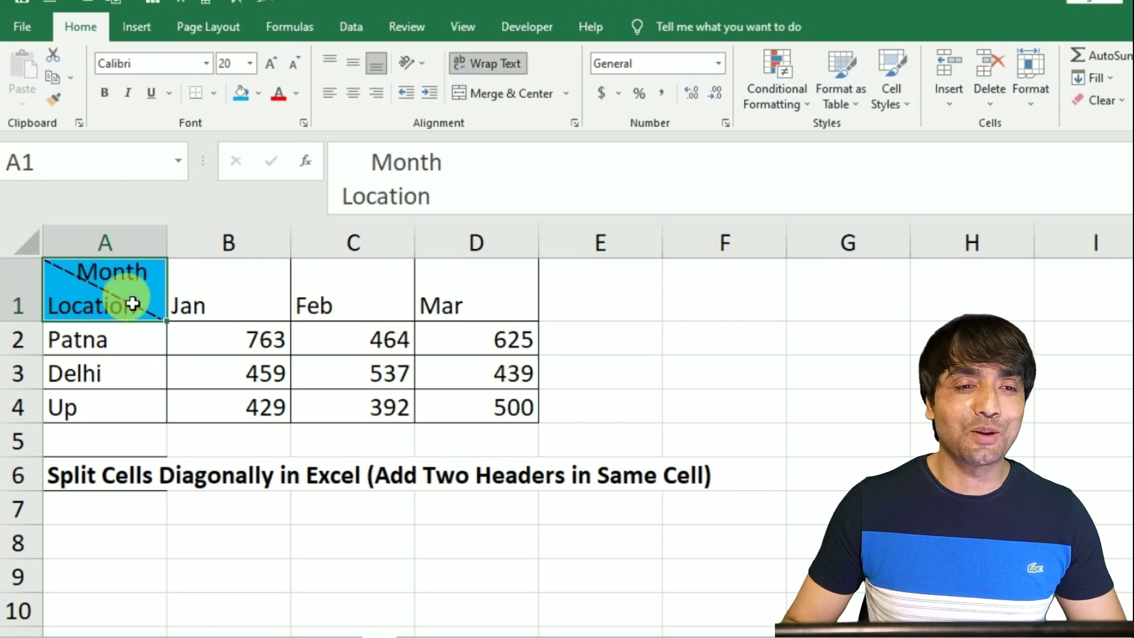
left_click(372, 166)
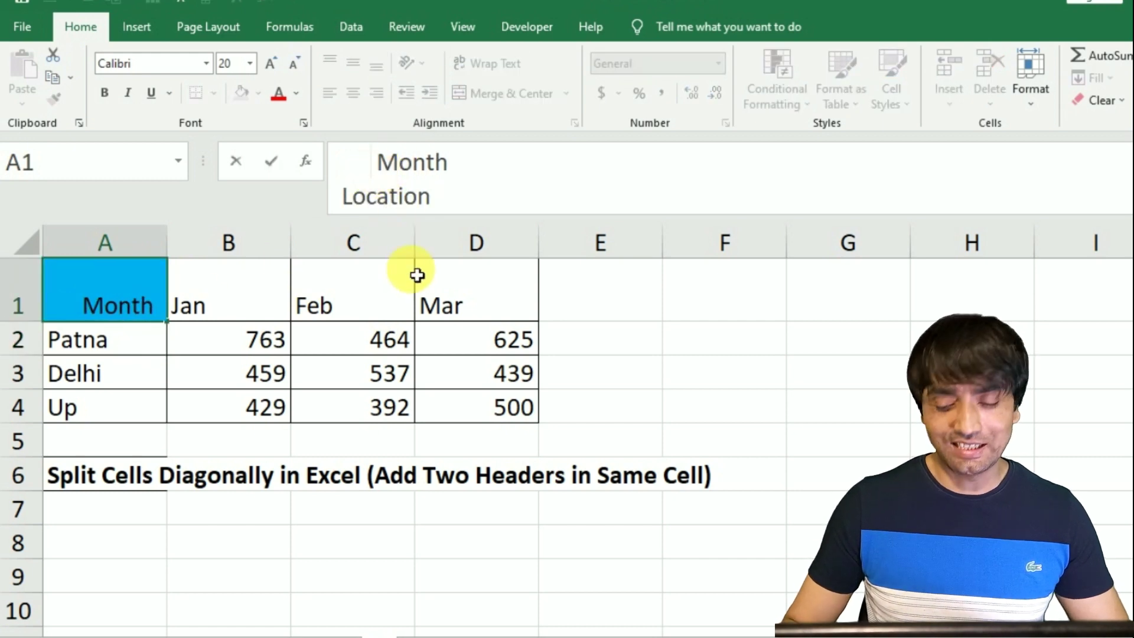
key("Return")
left_click(653, 564)
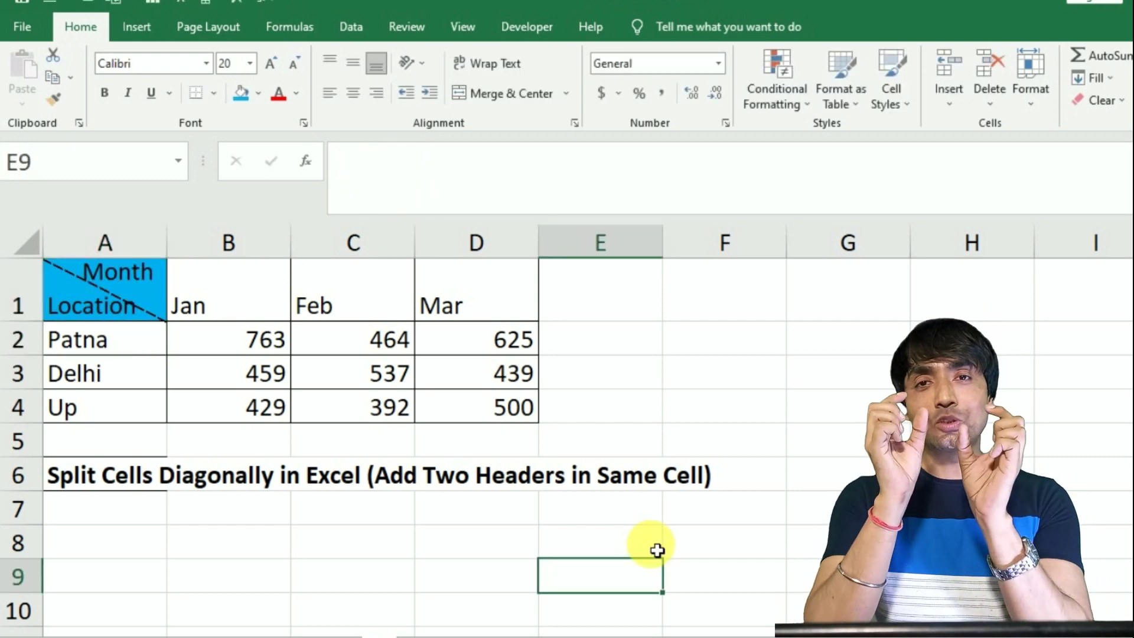